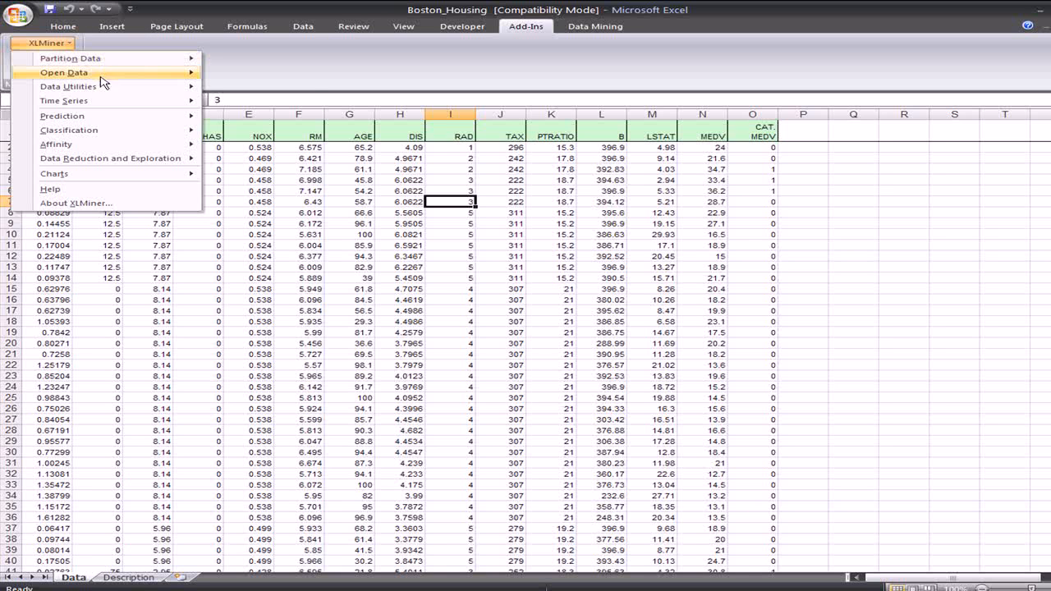
Start an XLMiner multiple linear regression prediction on the Data sheet, accepting the first 200 rows as the training set.
mouse_move(131, 117)
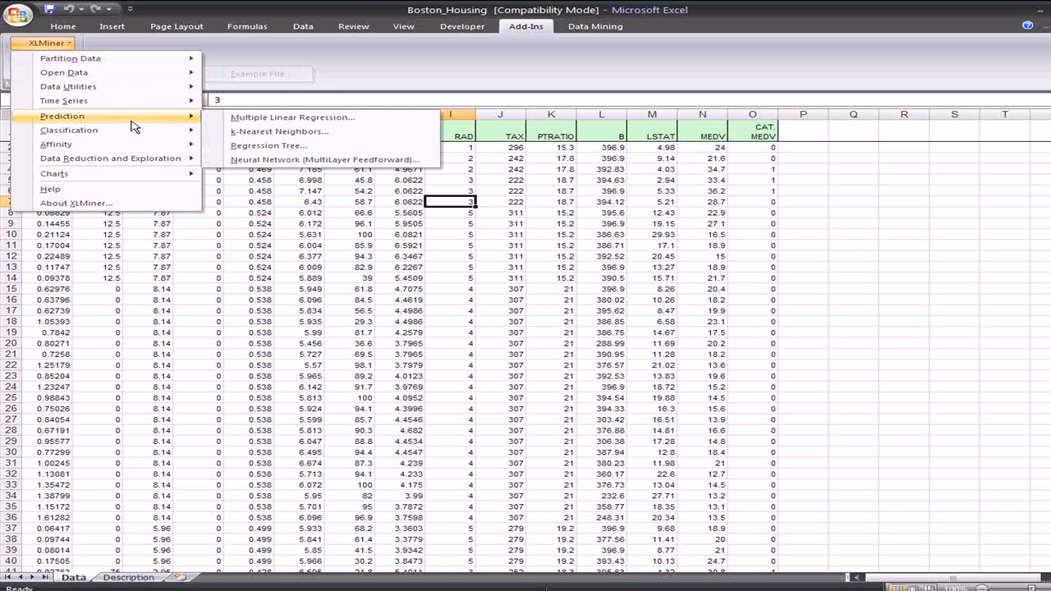
left_click(243, 117)
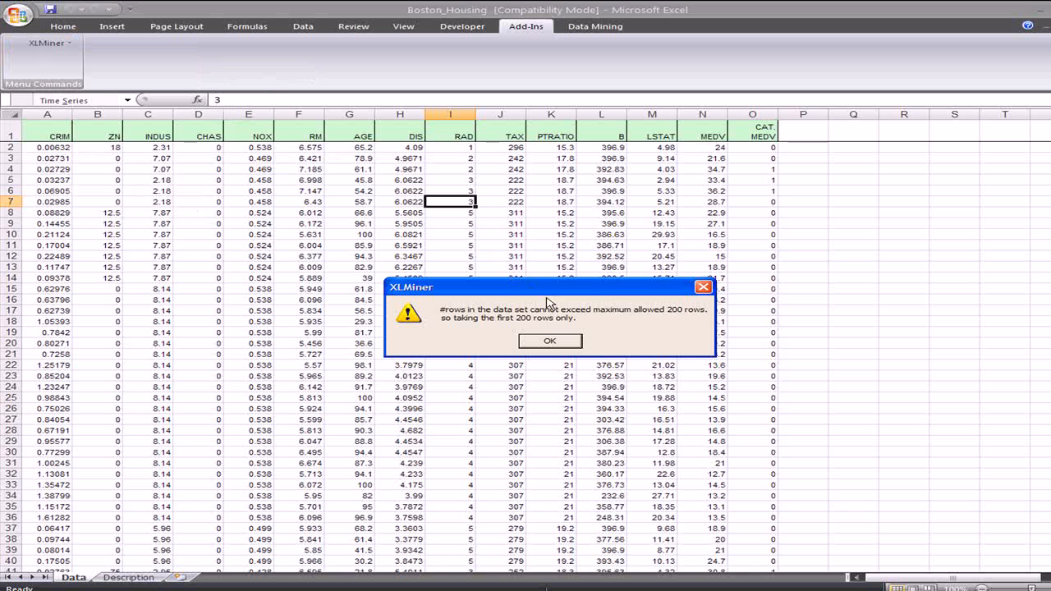
left_click(548, 342)
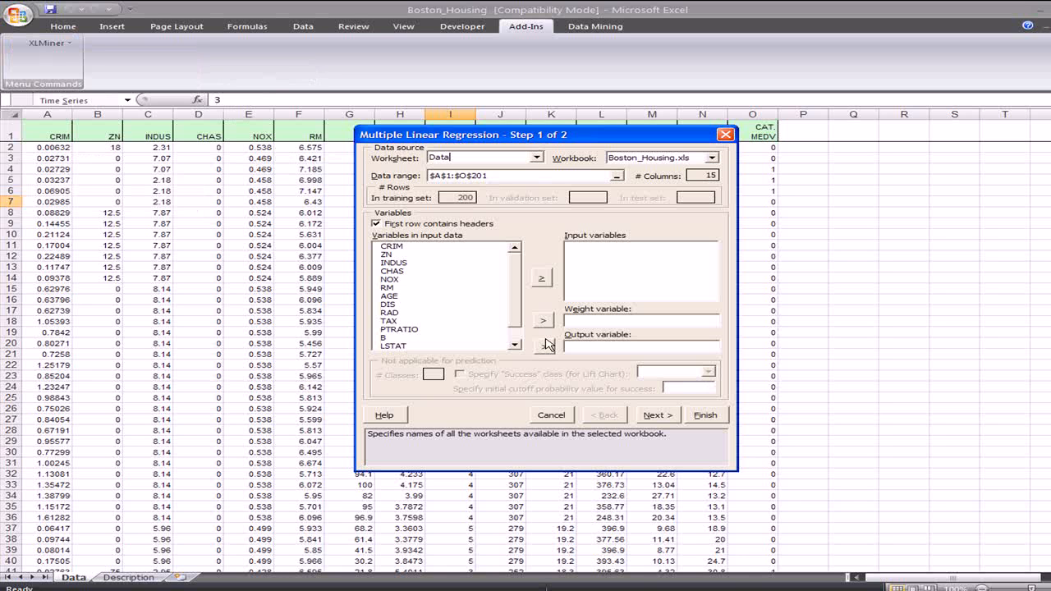
left_click_drag(455, 198, 496, 199)
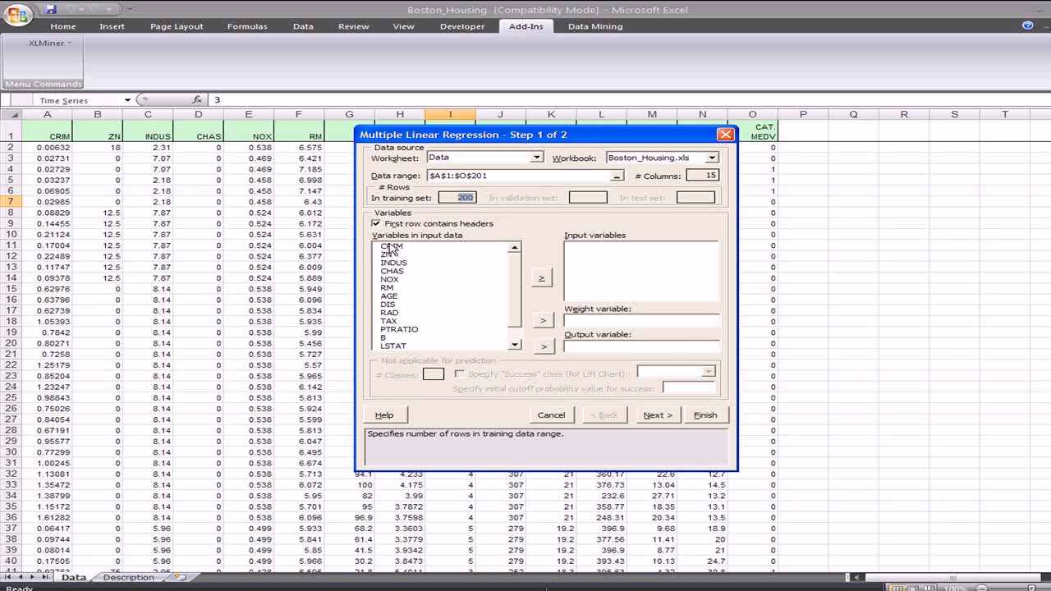
Assign CRIM through LSTAT as input variables and MEDV as the output variable, and proceed to the regression's output options.
left_click_drag(390, 248, 433, 364)
left_click(431, 345)
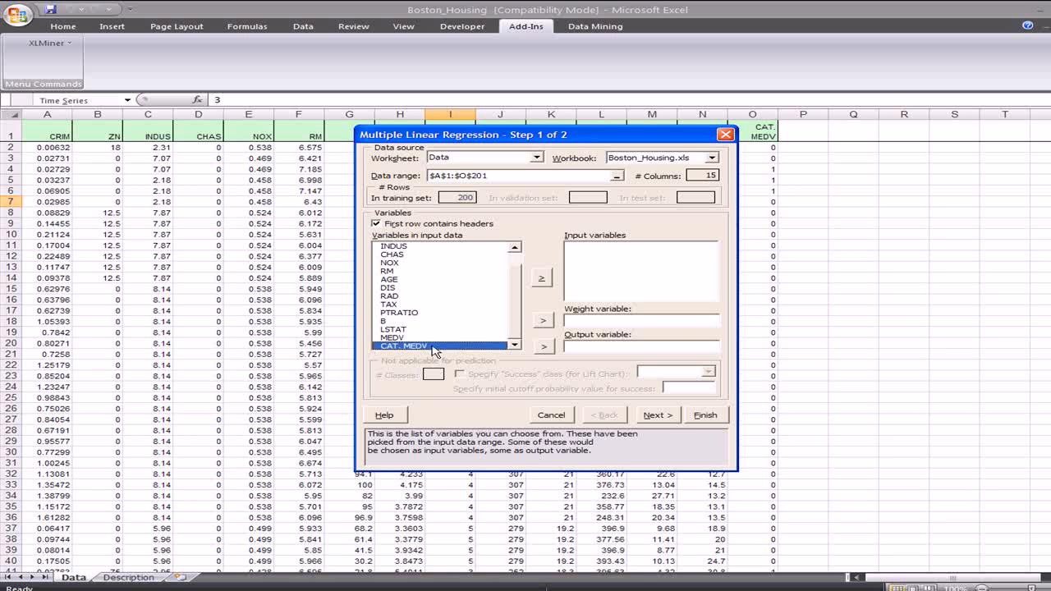
left_click(470, 330, "shift")
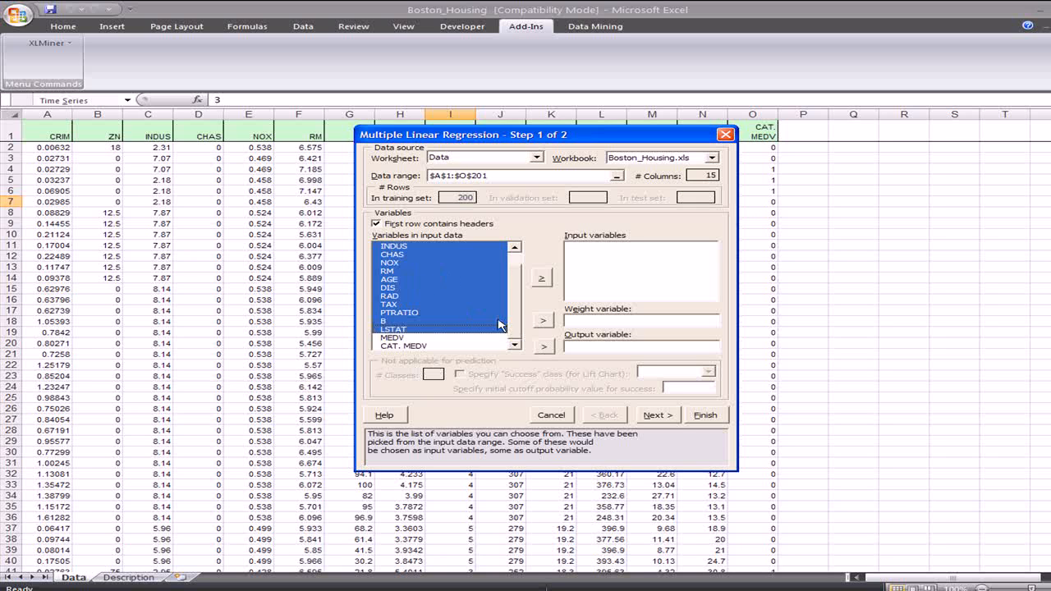
left_click(541, 279)
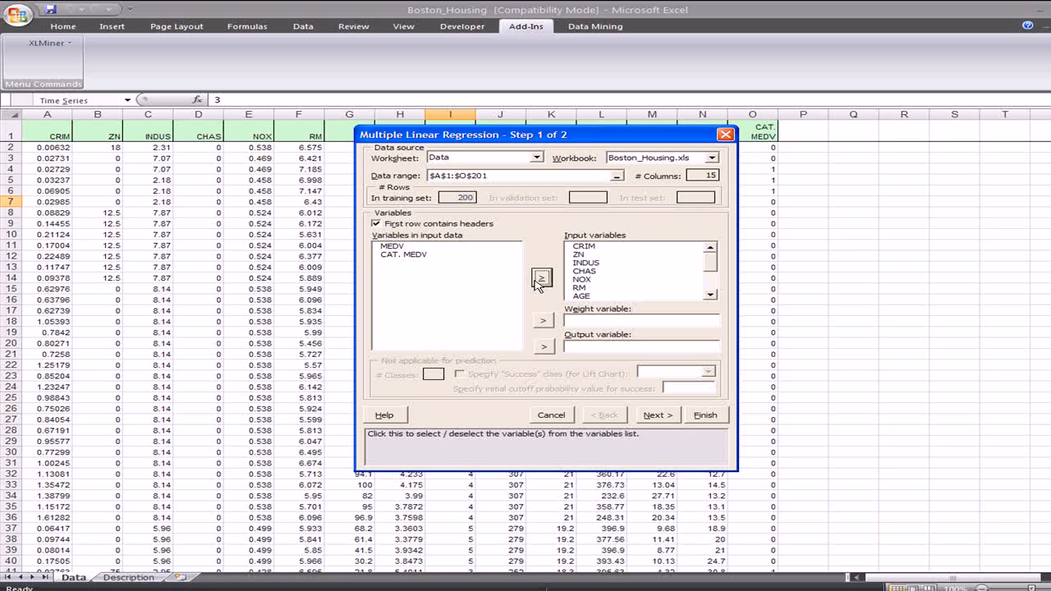
left_click(386, 247)
left_click(544, 347)
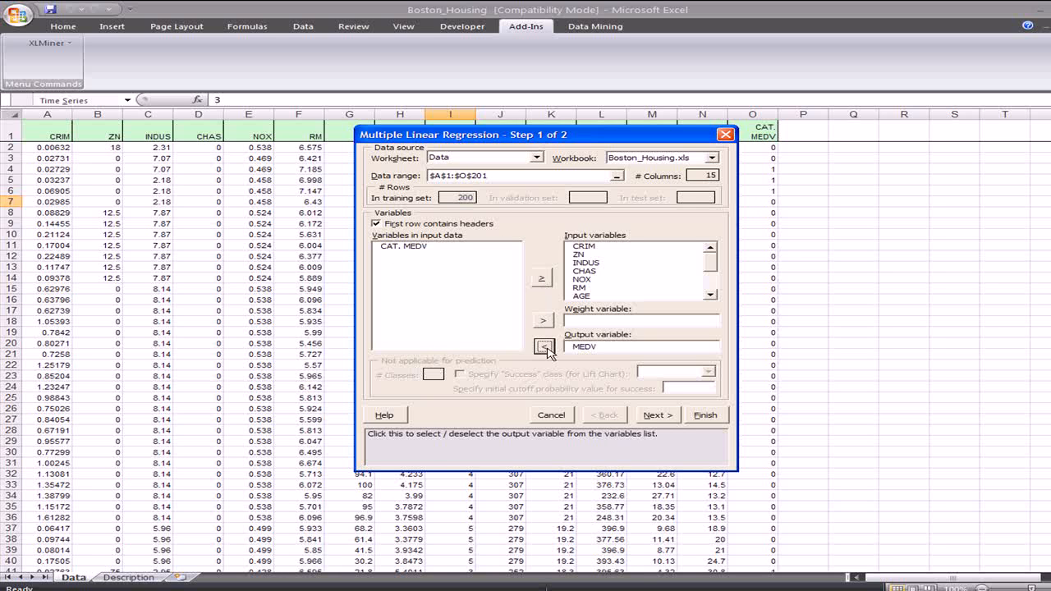
left_click(659, 416)
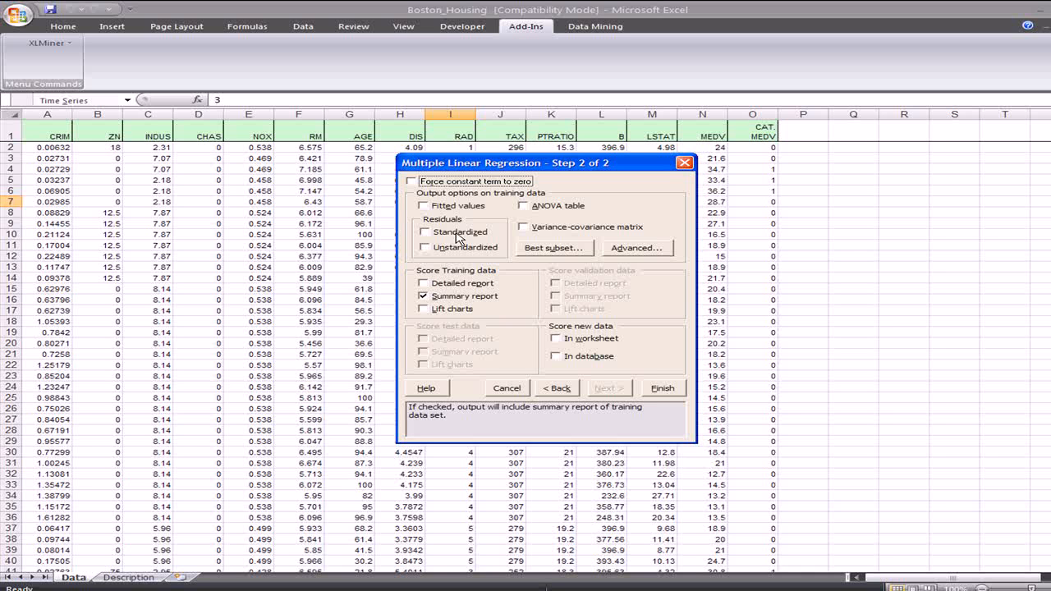
Include fitted values, both residual types, ANOVA table, variance-covariance matrix, detailed report and lift charts in the output, and run the regression.
left_click(426, 234)
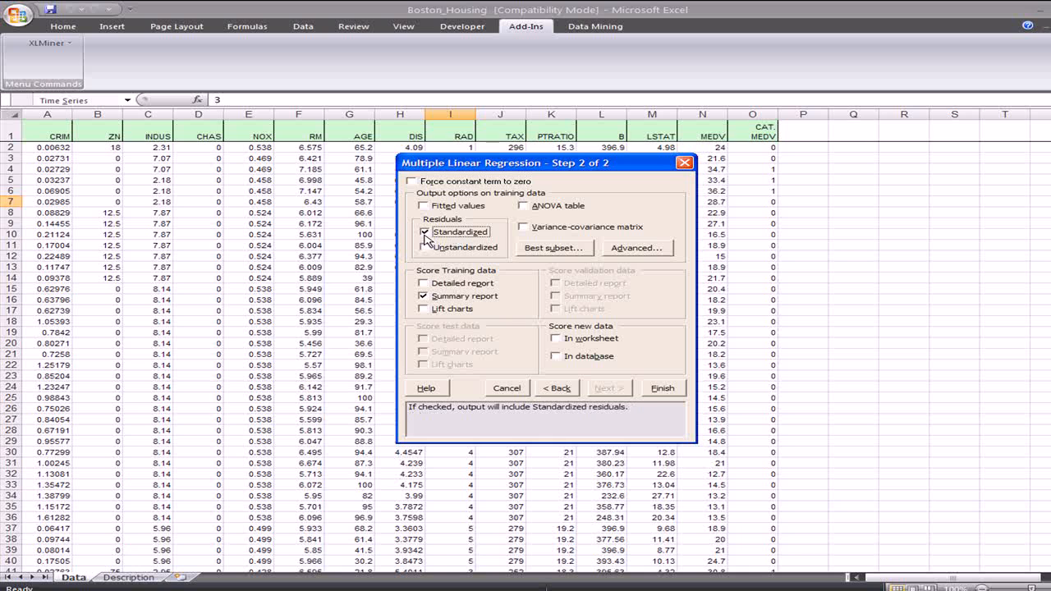
left_click(427, 285)
left_click(425, 310)
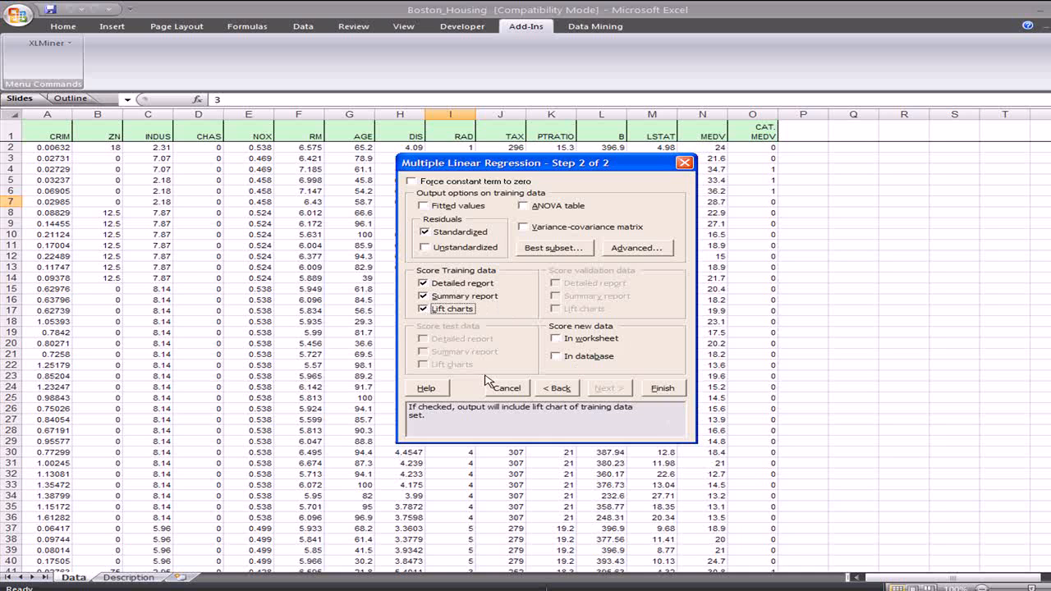
left_click(424, 248)
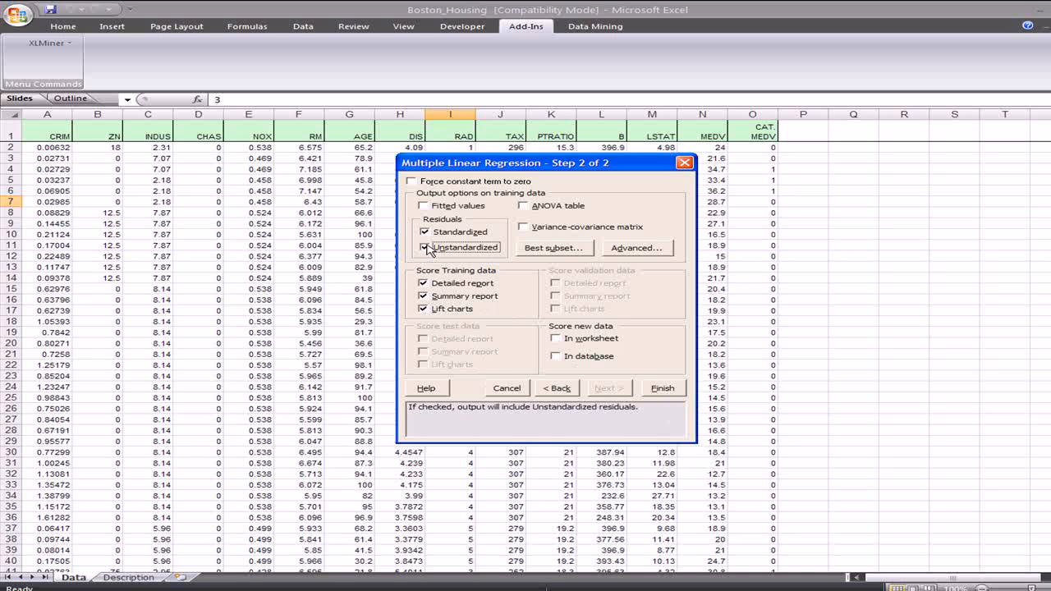
left_click(523, 228)
left_click(524, 207)
left_click(441, 207)
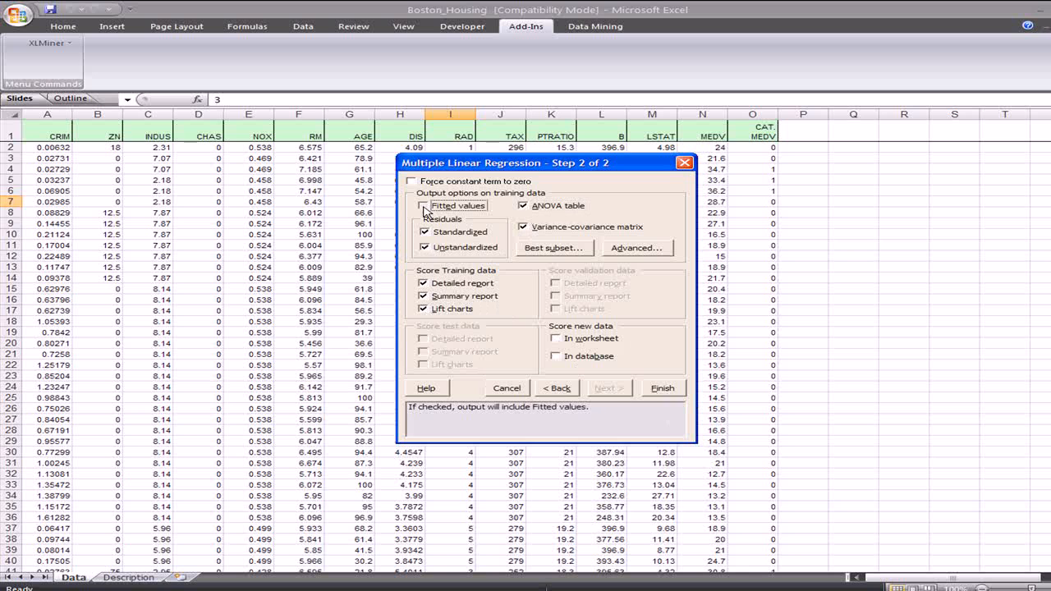
left_click(657, 389)
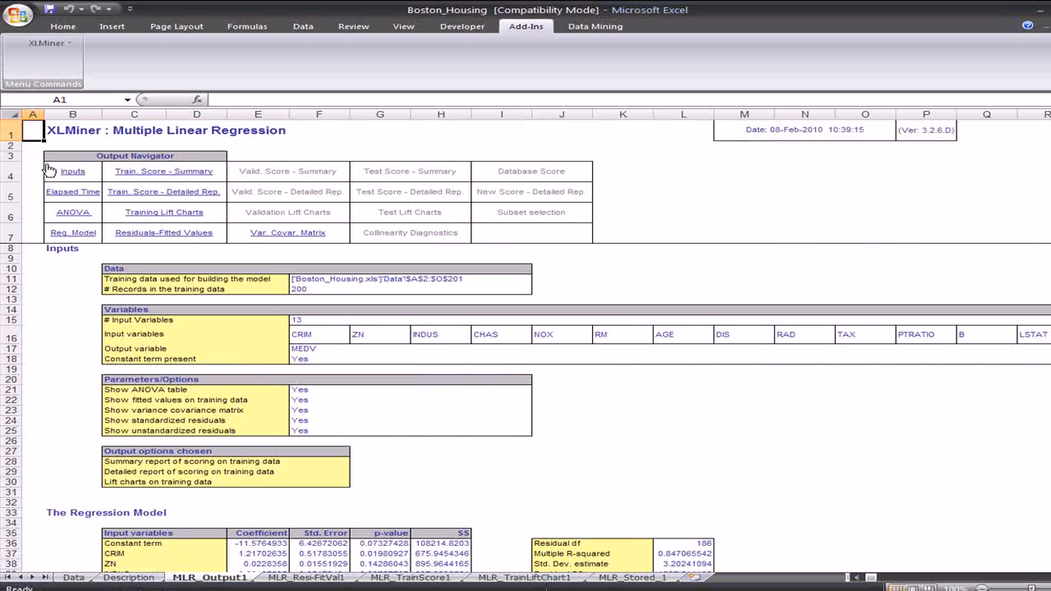
Examine the training data, variables, selected options and regression model coefficients on the MLR_Output1 sheet.
scroll(69, 269, "down", 3)
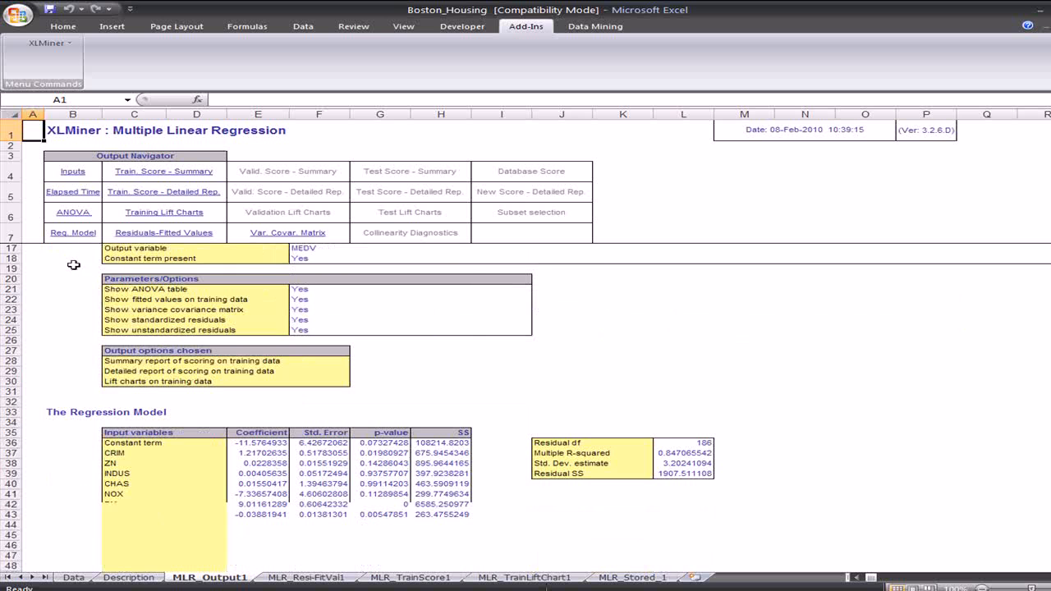
scroll(87, 264, "up", 2)
scroll(87, 263, "up", 1)
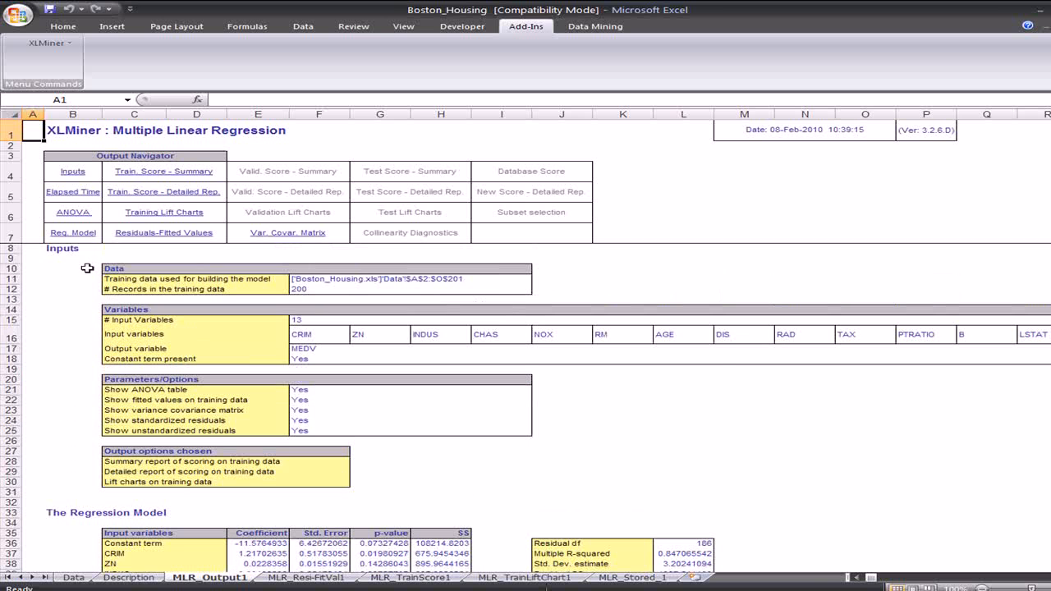
left_click_drag(872, 580, 870, 580)
left_click(296, 291)
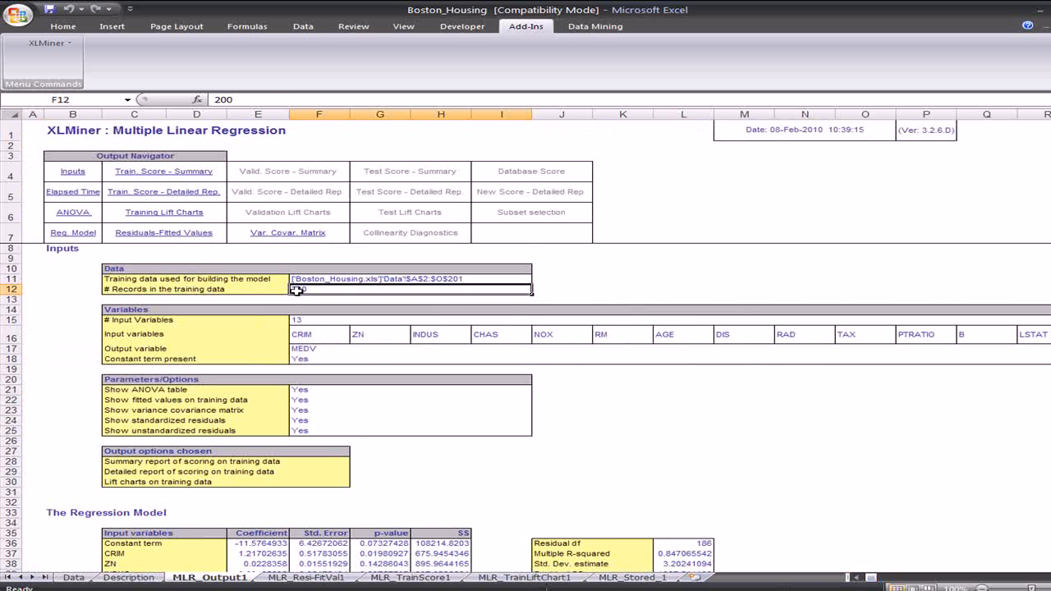
left_click(294, 337)
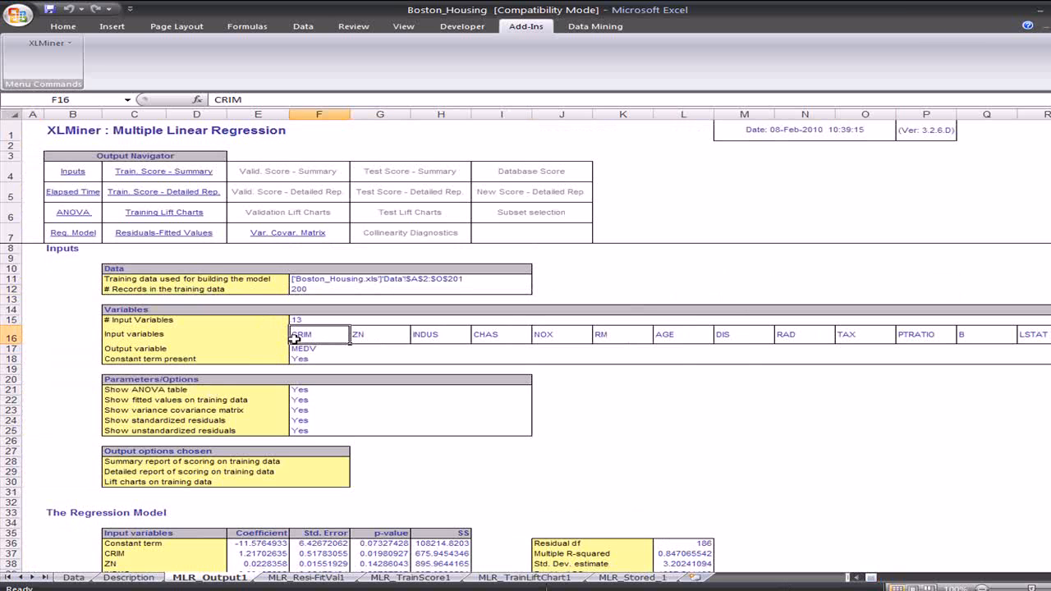
left_click(295, 351)
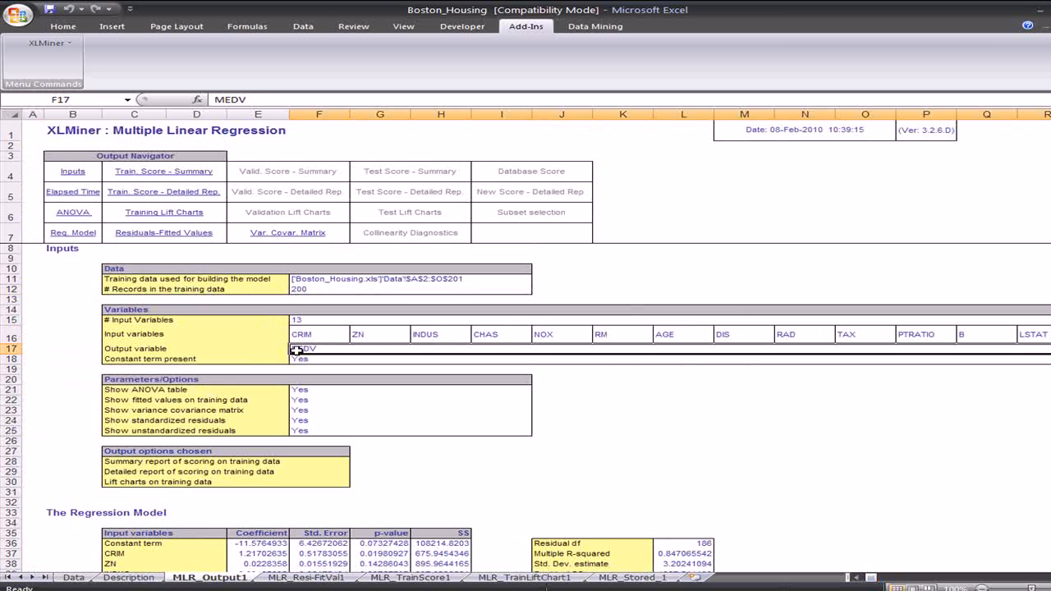
left_click(306, 359)
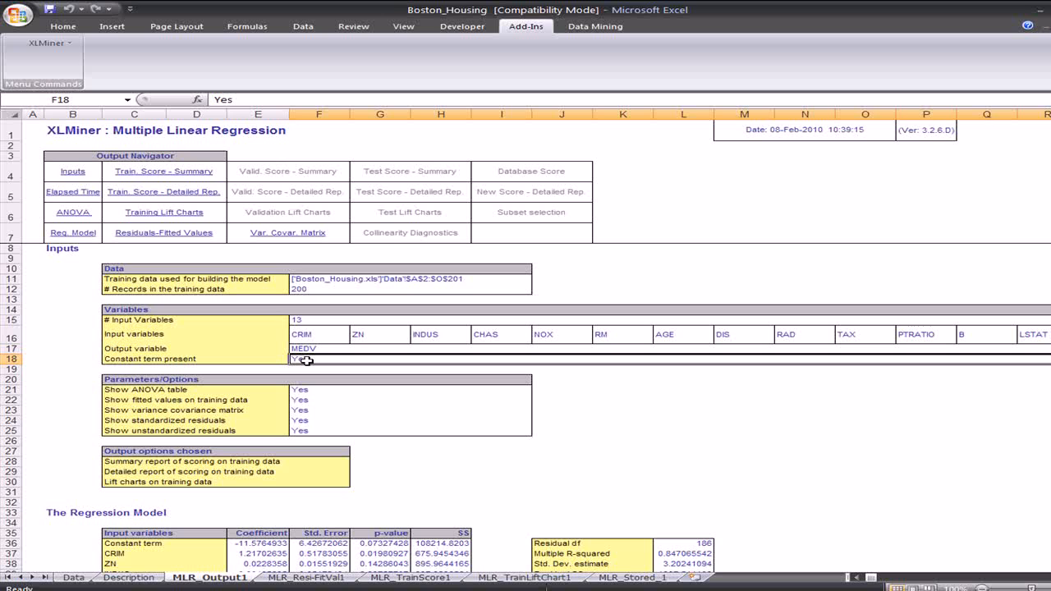
left_click_drag(305, 391, 304, 430)
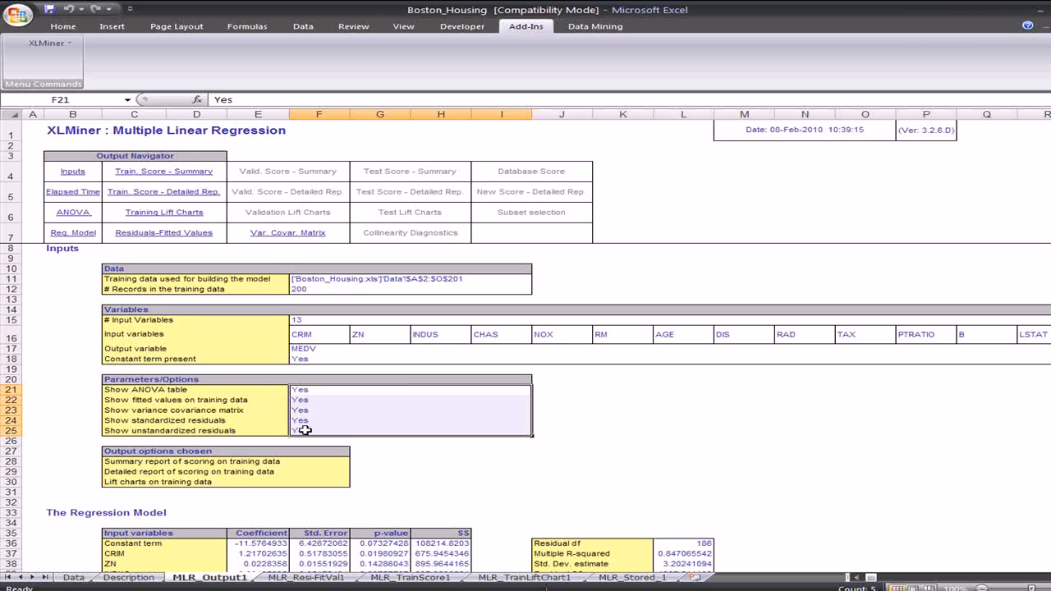
left_click(439, 481)
scroll(439, 482, "down", 5)
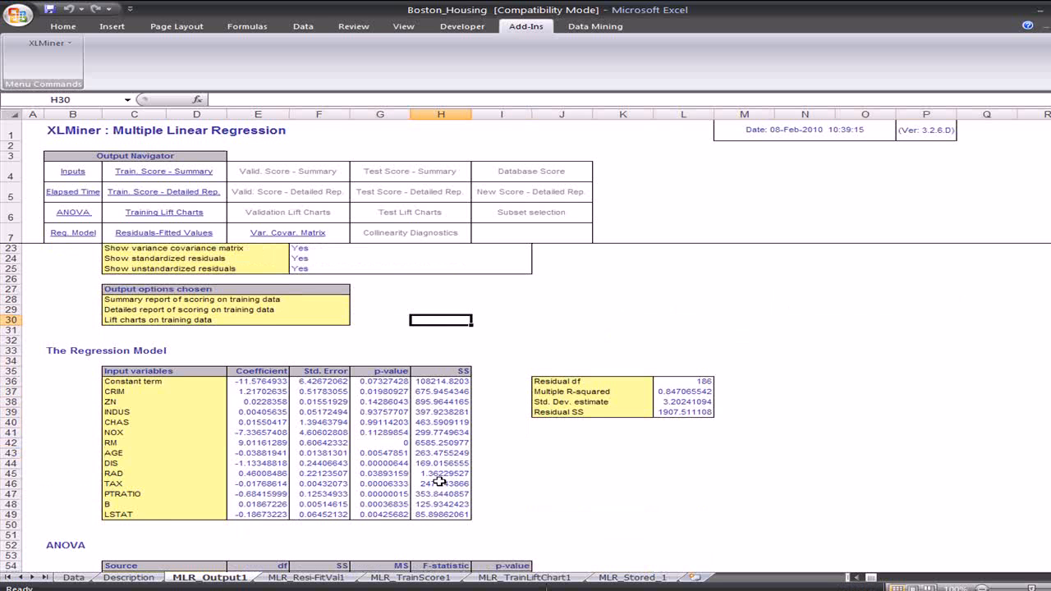
Review the predicted values, actual values and residuals of the training data on MLR_TrainScore1, and return to the output navigator.
key("ctrl+Page_Down")
key("ctrl+Page_Down")
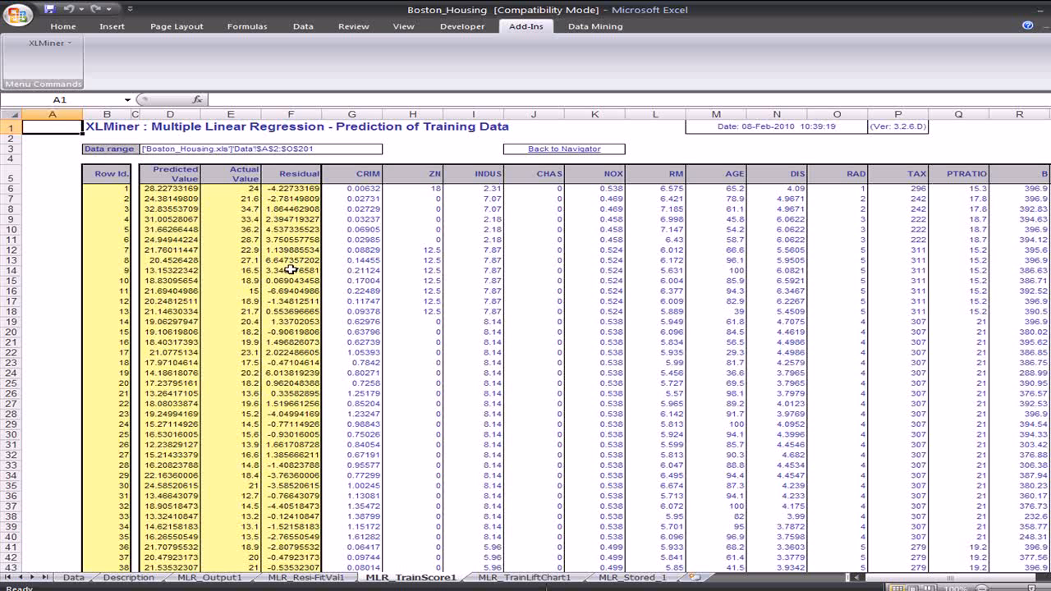
scroll(292, 269, "down", 4)
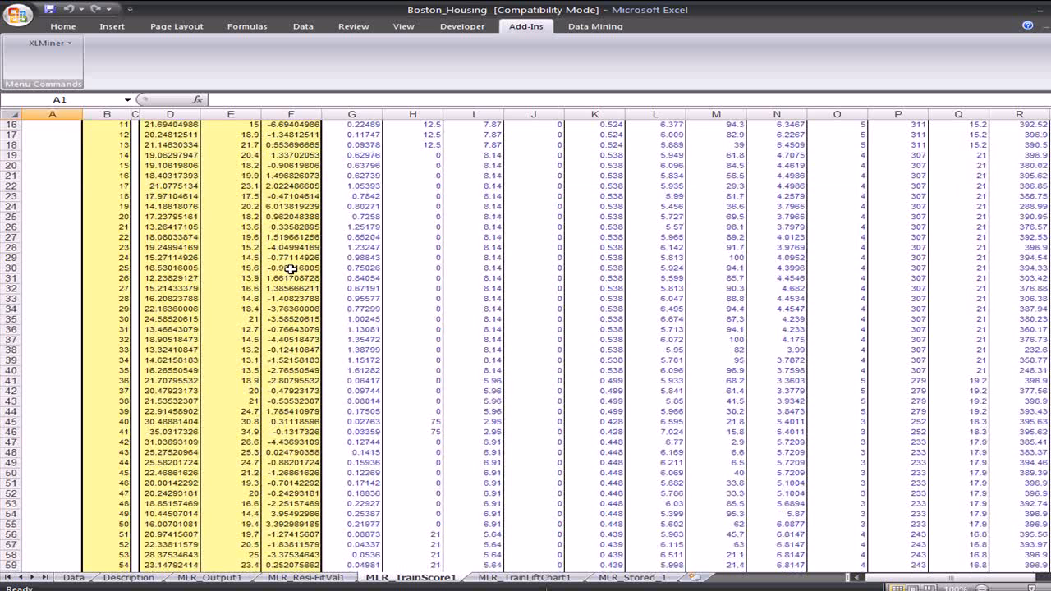
scroll(292, 269, "up", 4)
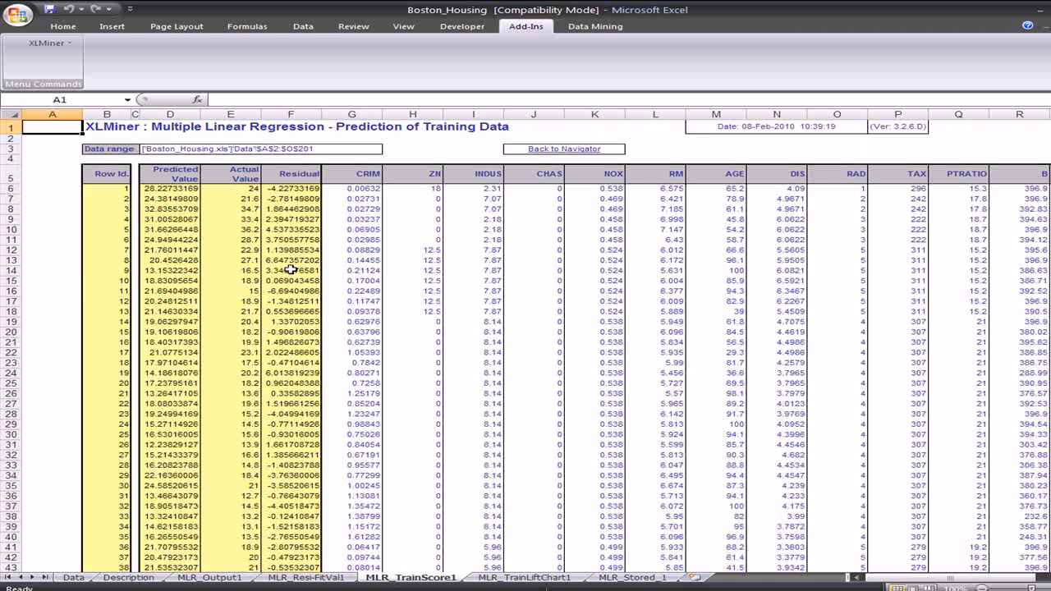
left_click(538, 149)
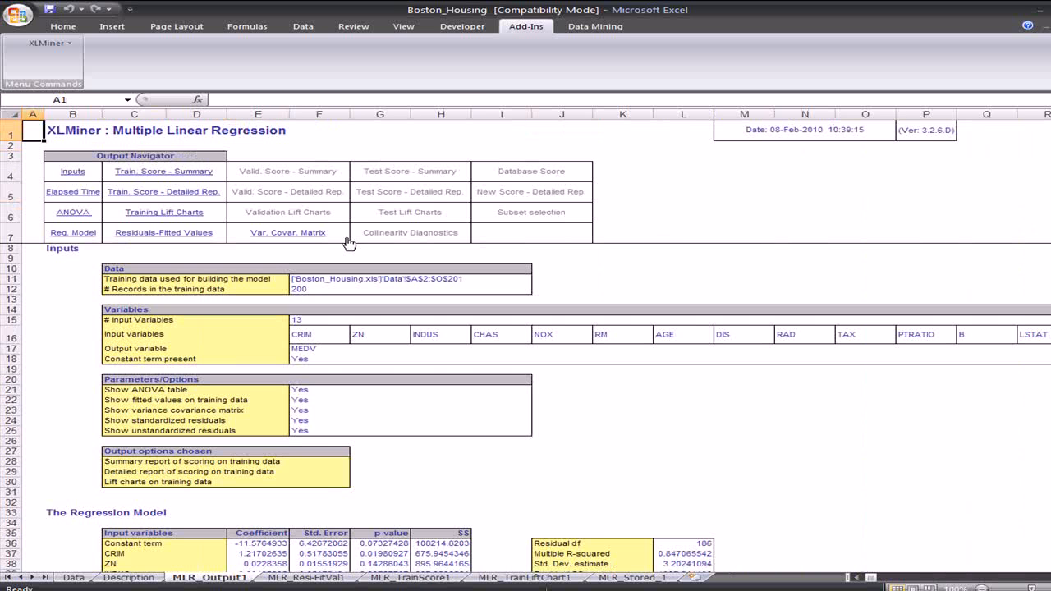
Inspect the fitted values, residuals and standardized residuals in the Residuals-Fitted Values report, and return to the output navigator.
left_click(186, 235)
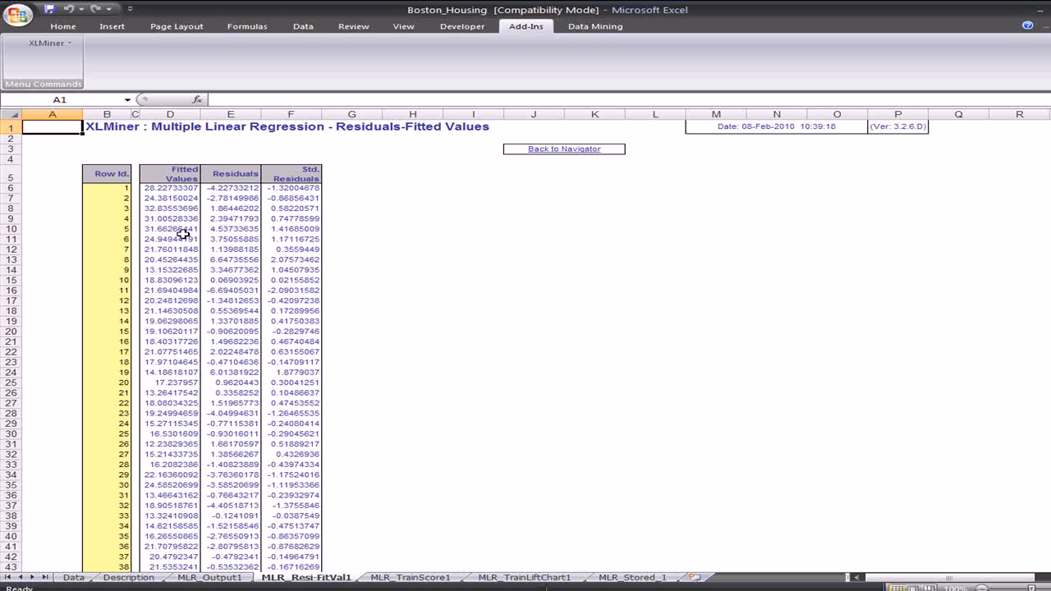
left_click(176, 178)
left_click(237, 177)
left_click(303, 177)
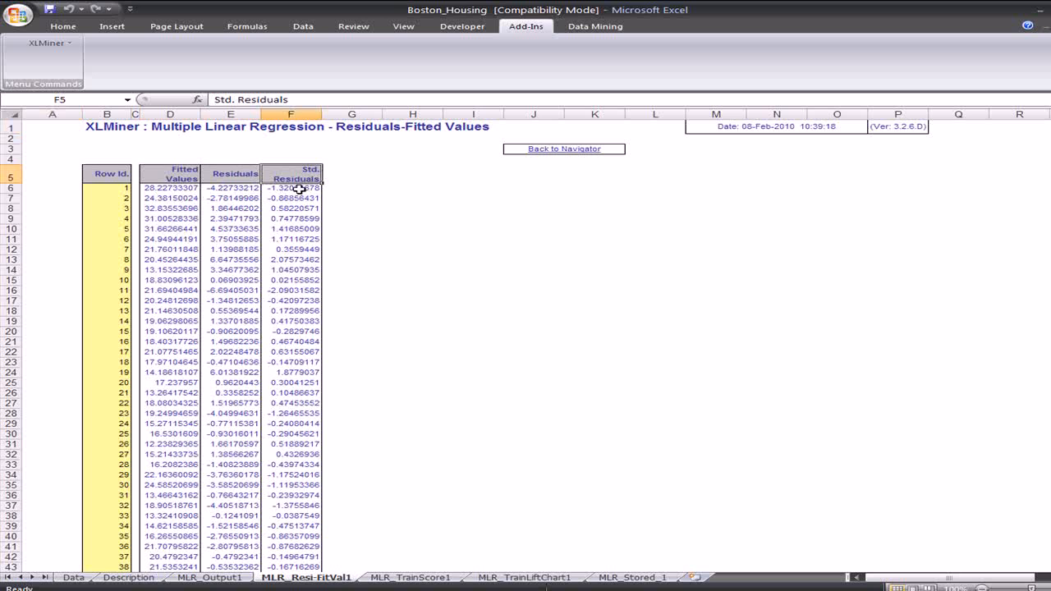
left_click(546, 149)
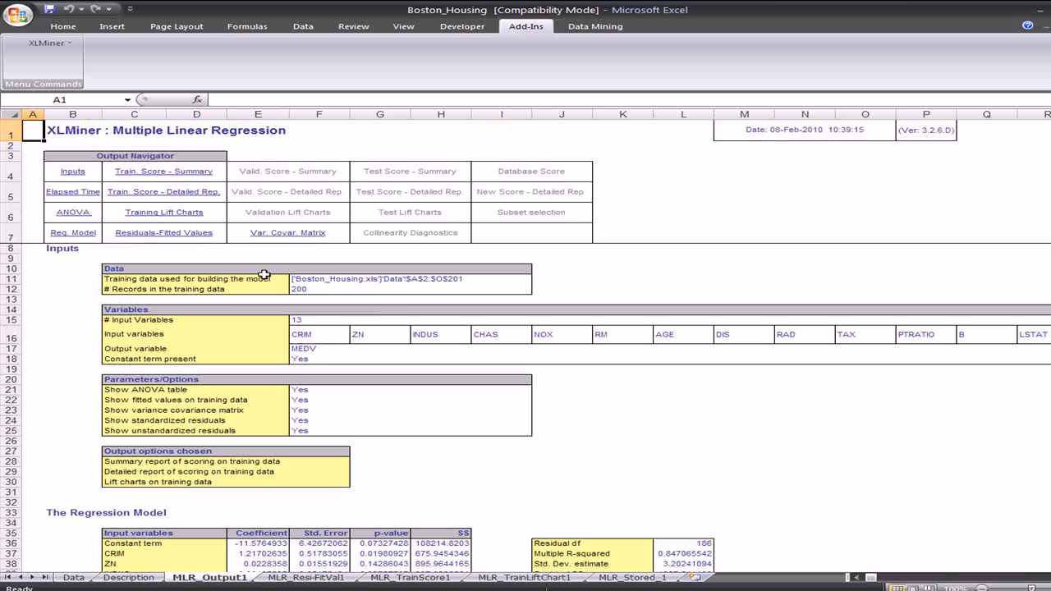
View the training lift charts and return to the output navigator.
left_click(172, 212)
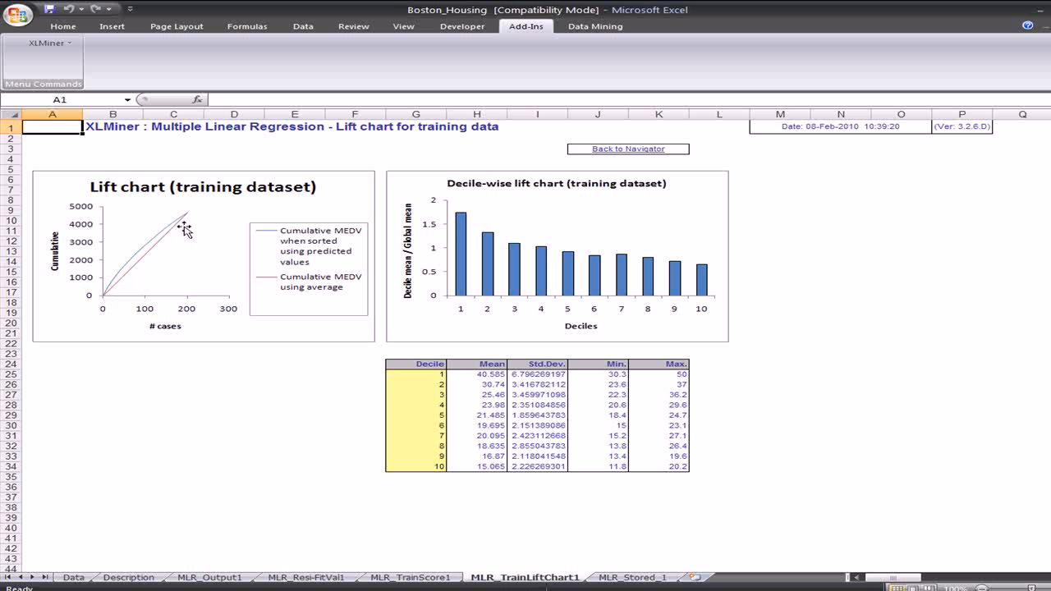
left_click(617, 149)
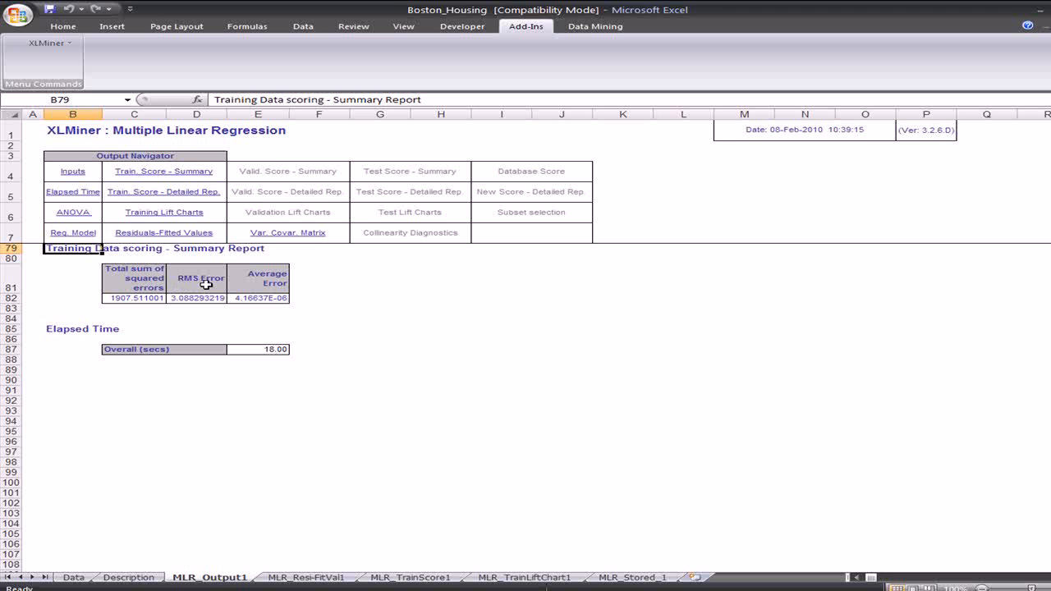
Examine the training data scoring summary and the elapsed time, and go back to the regression model section.
left_click_drag(274, 298, 123, 298)
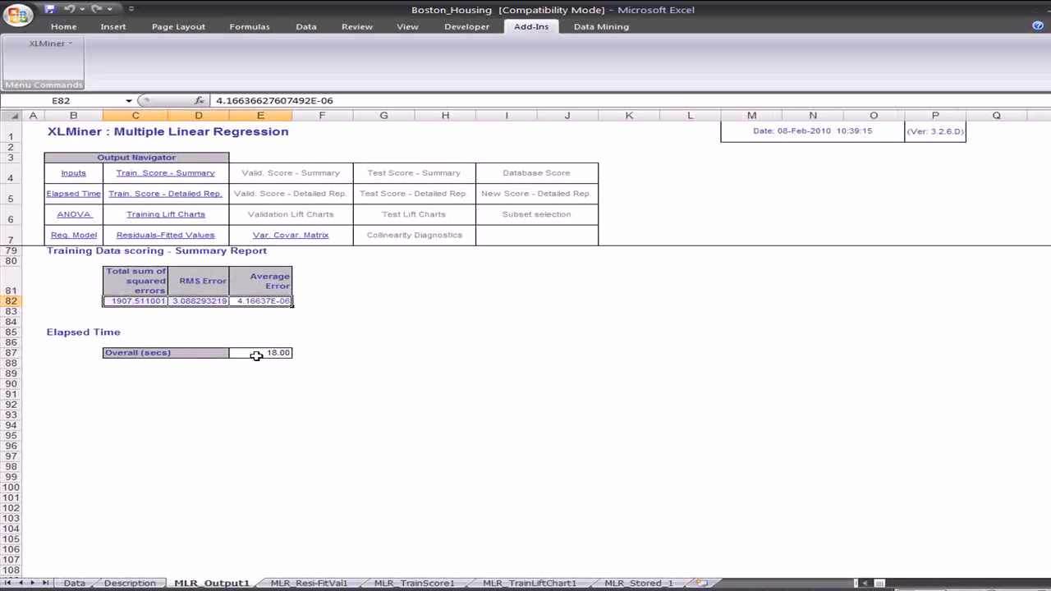
left_click(256, 355)
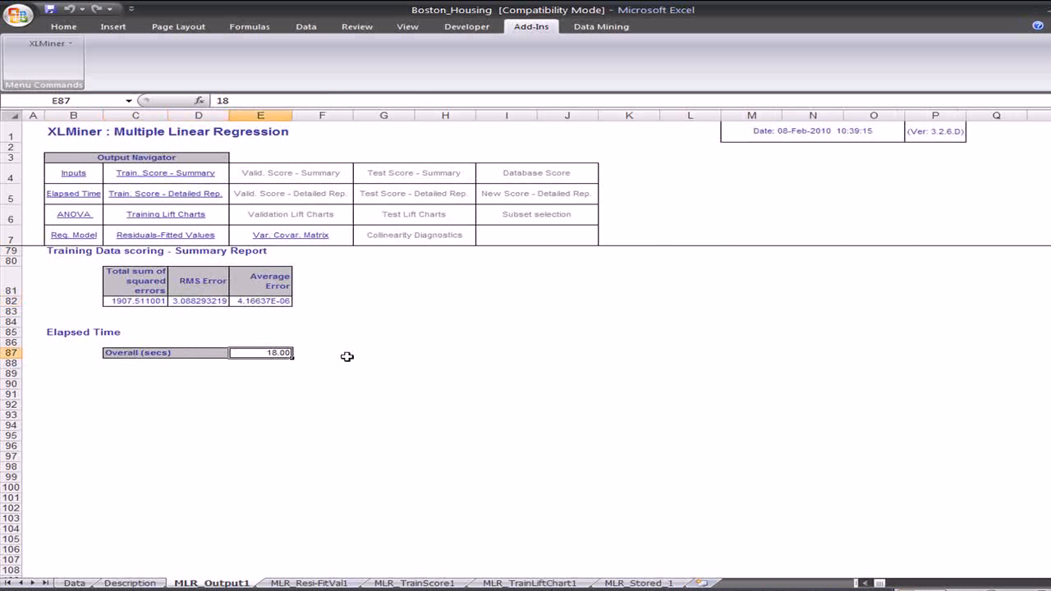
scroll(388, 365, "up", 5)
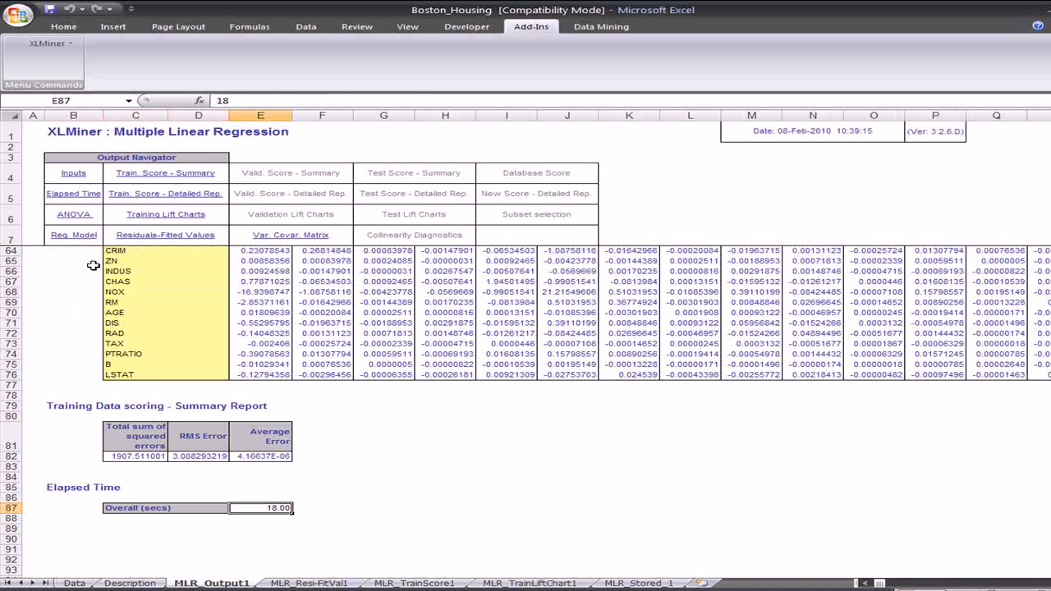
left_click(72, 235)
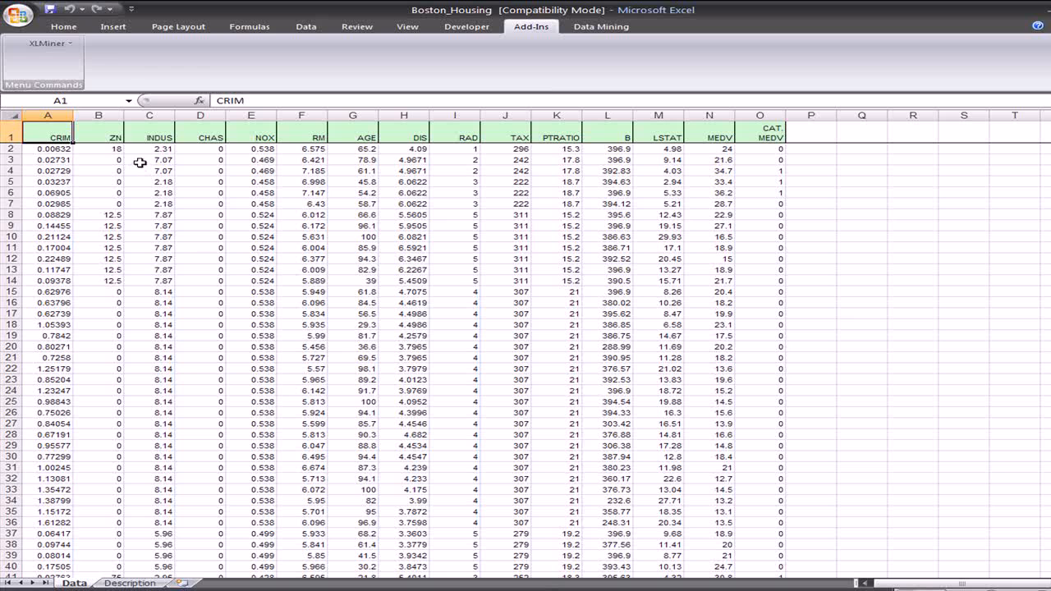
left_click(49, 43)
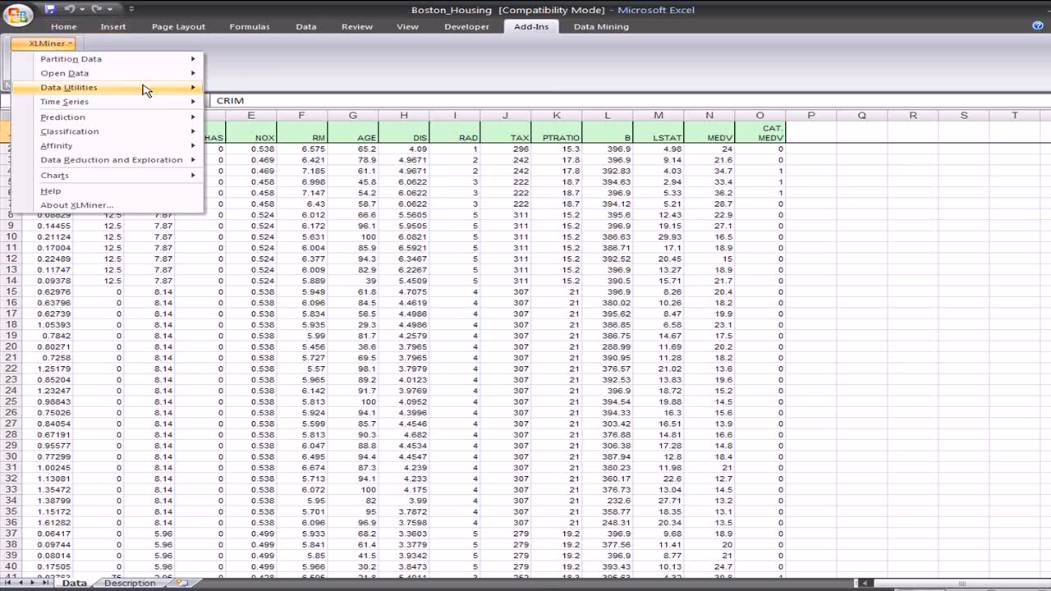
mouse_move(127, 120)
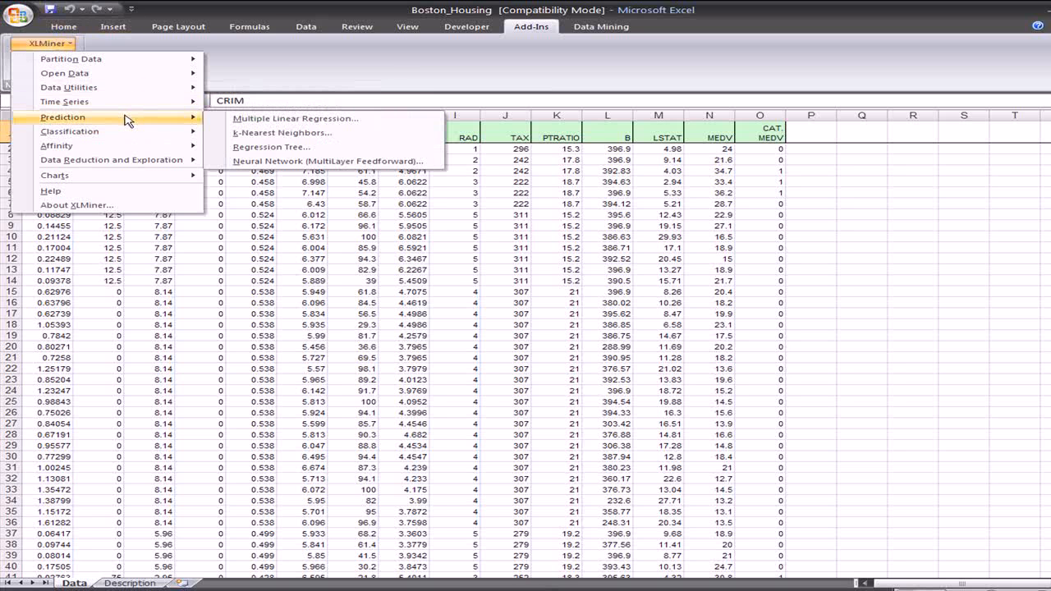
left_click(314, 132)
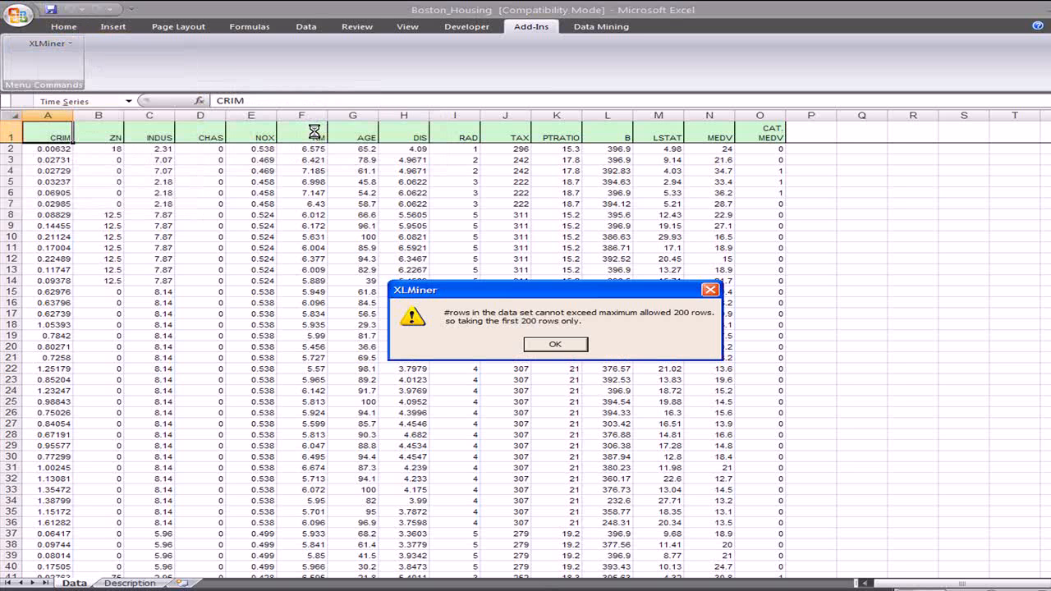
left_click(556, 345)
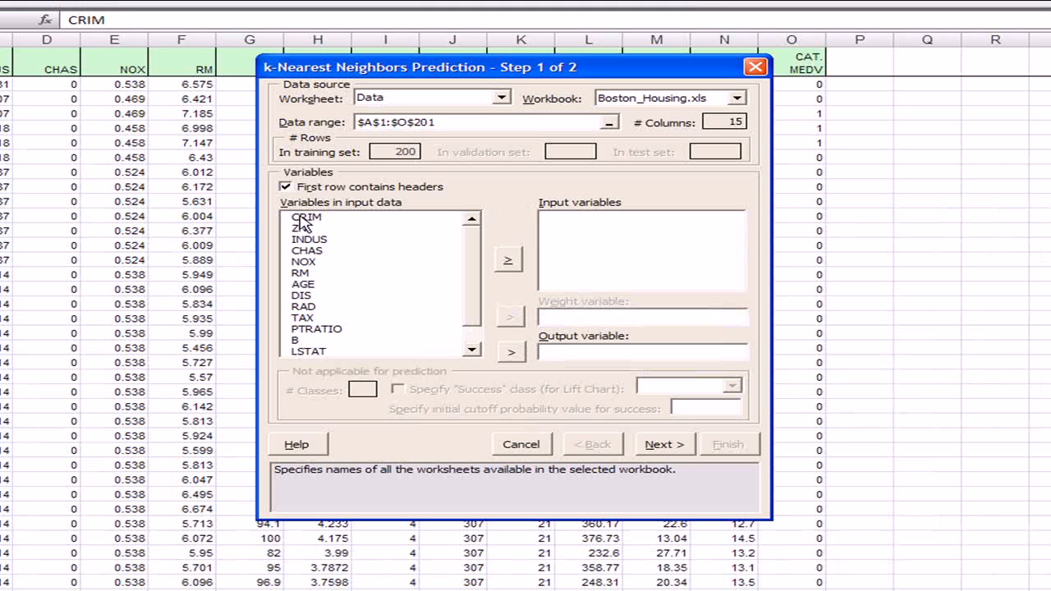
left_click_drag(304, 218, 304, 337)
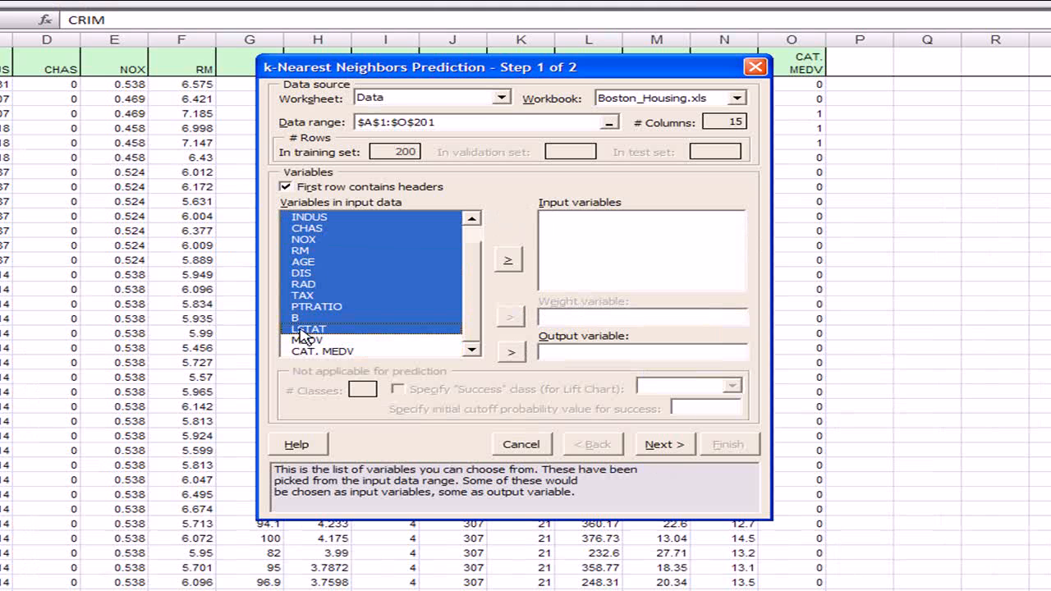
left_click(508, 260)
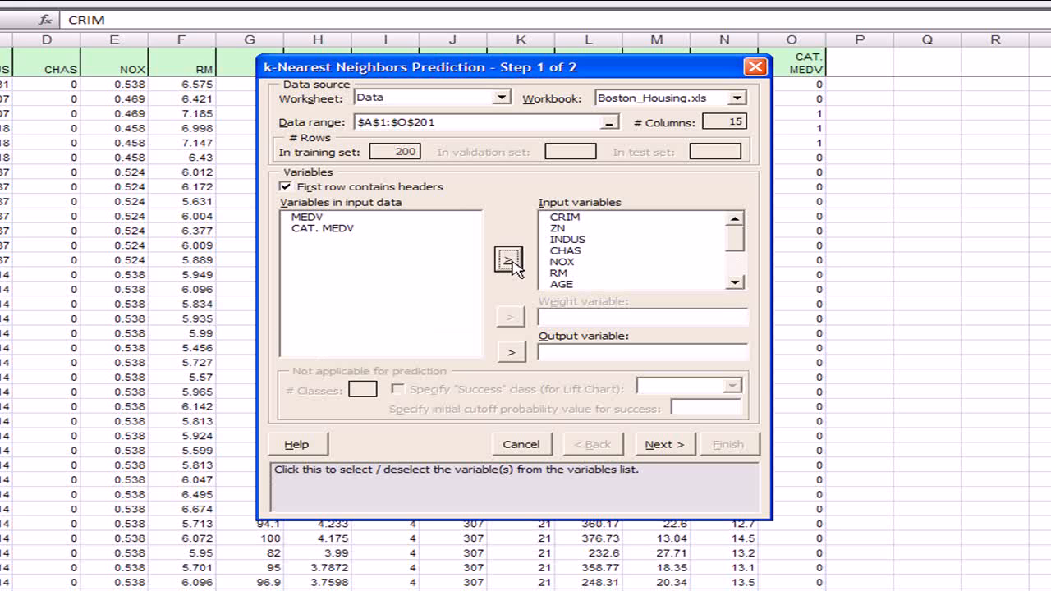
left_click(318, 218)
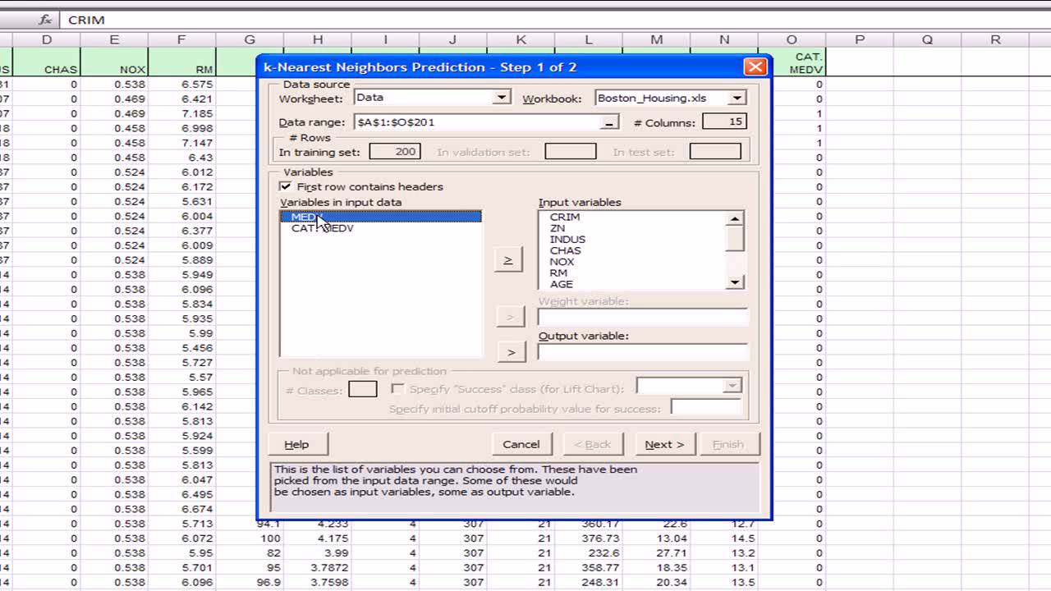
left_click(511, 352)
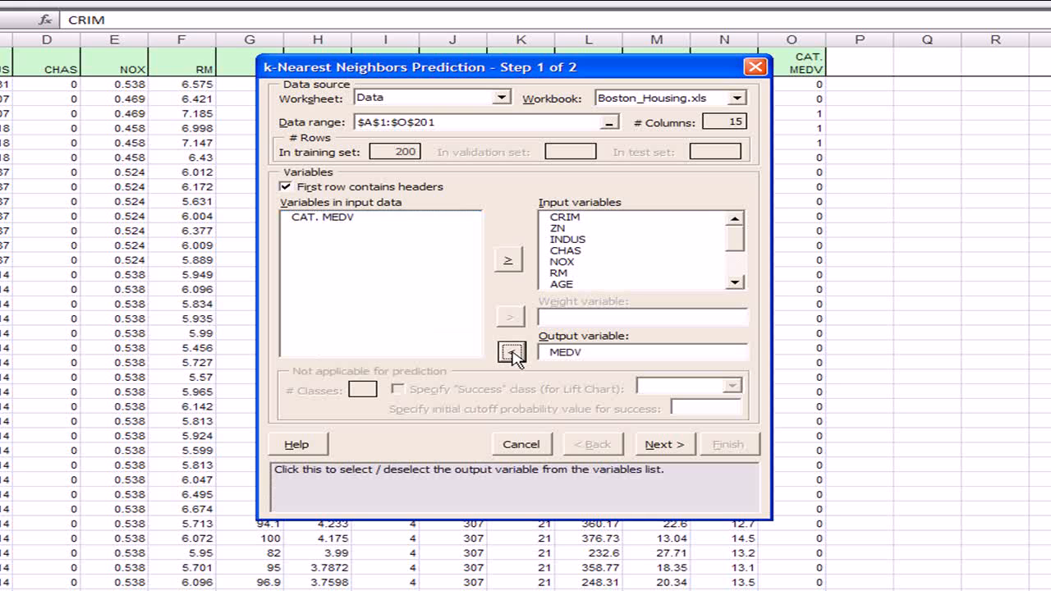
key("alt+n")
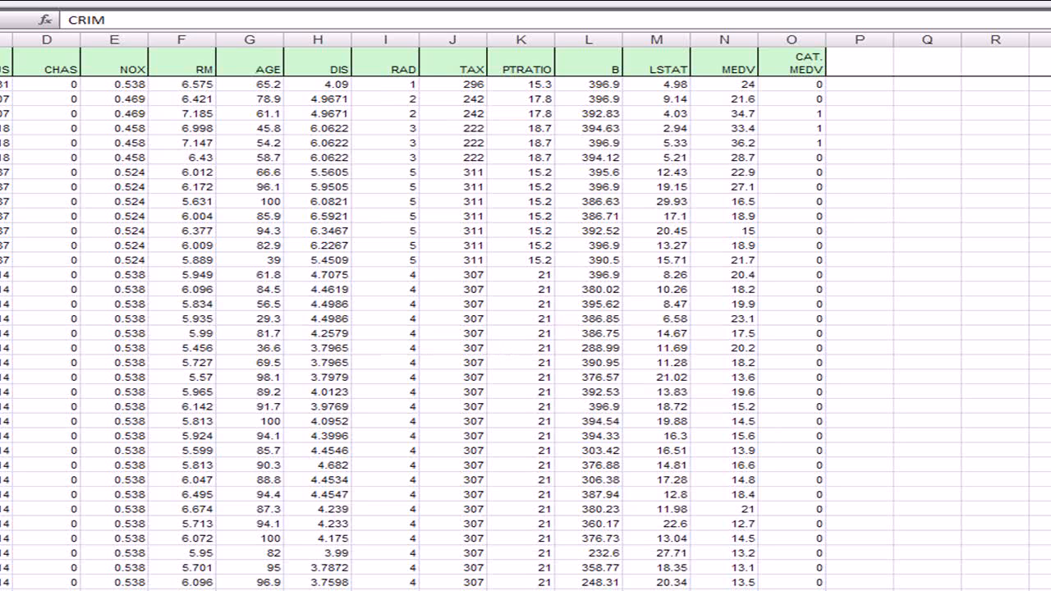
Start a standard data partition of the Data worksheet, picking rows randomly with automatic percentages.
left_click(5, 4)
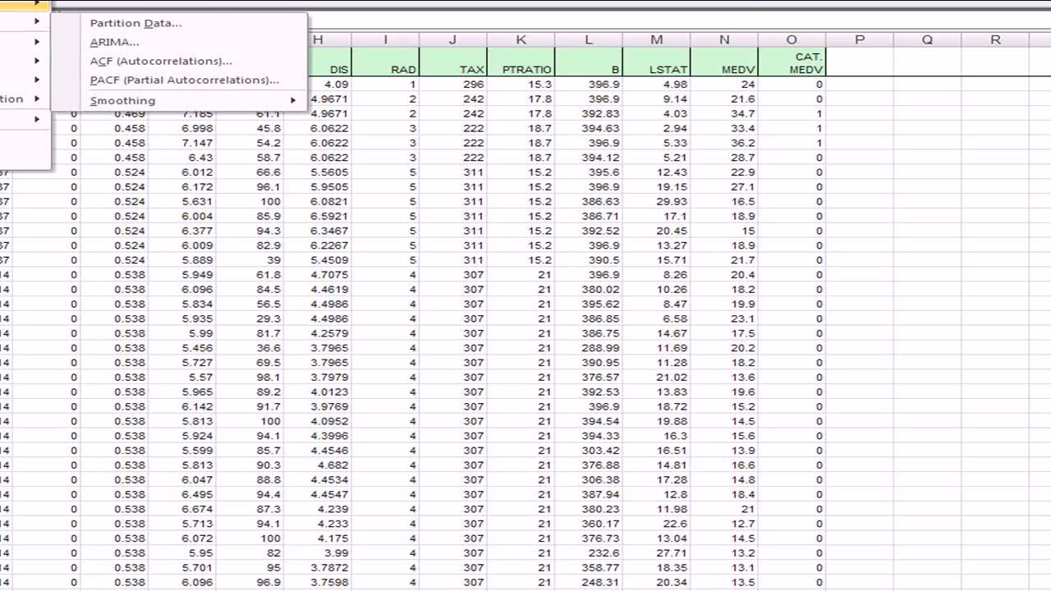
mouse_move(20, 4)
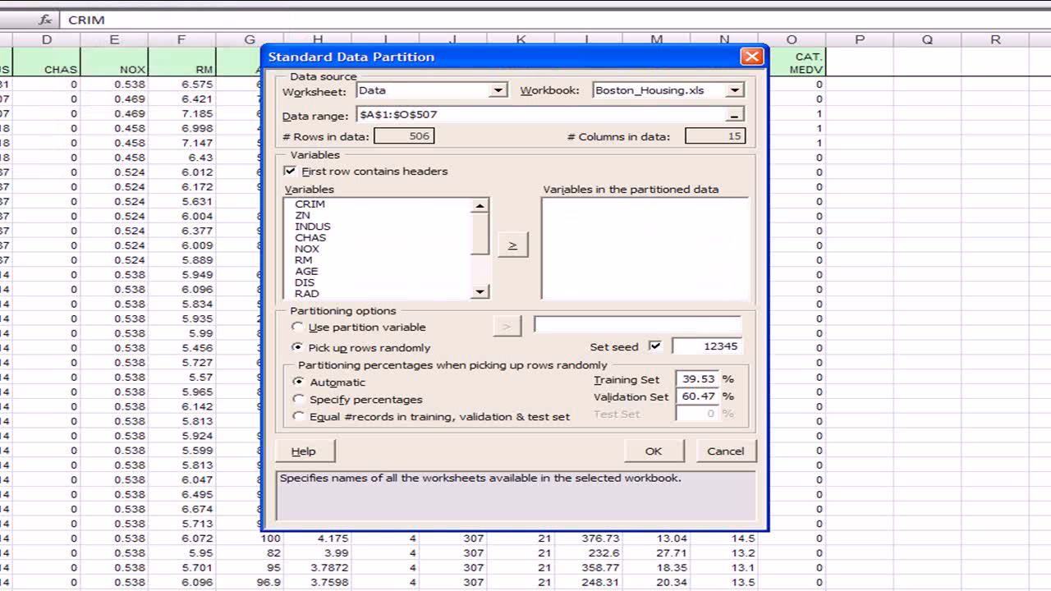
left_click(351, 385)
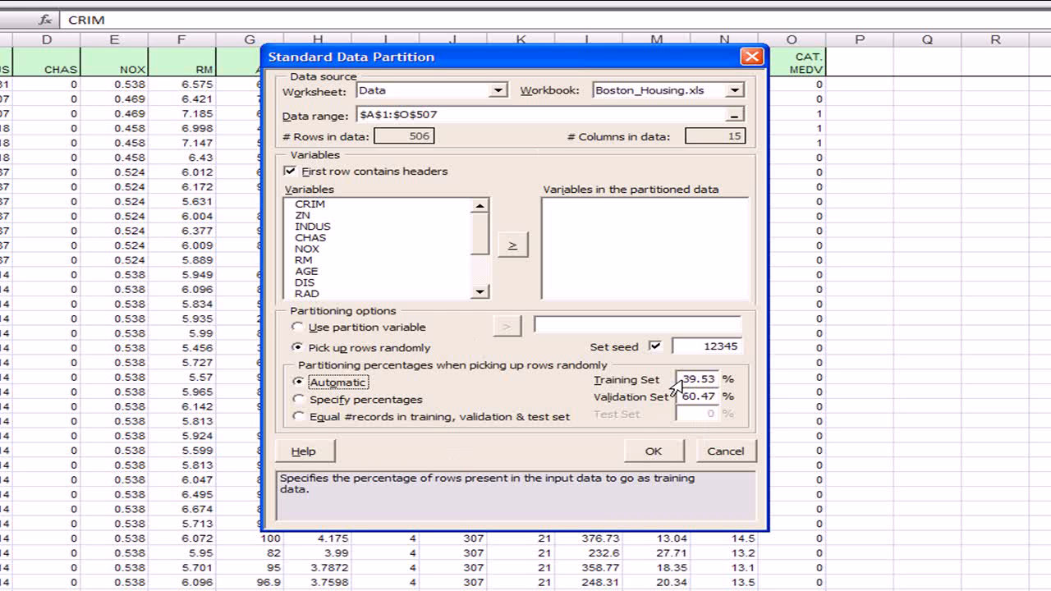
left_click(656, 457)
key("Return")
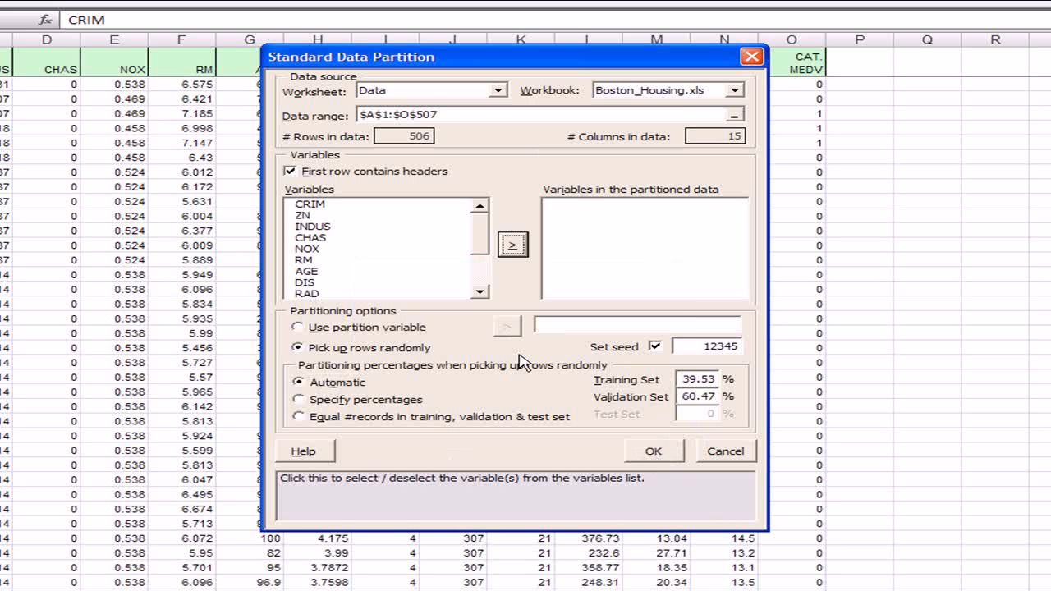
Include all variables from CRIM to CAT. MEDV, run the partition, and go to the training data in its output.
left_click_drag(368, 232, 366, 385)
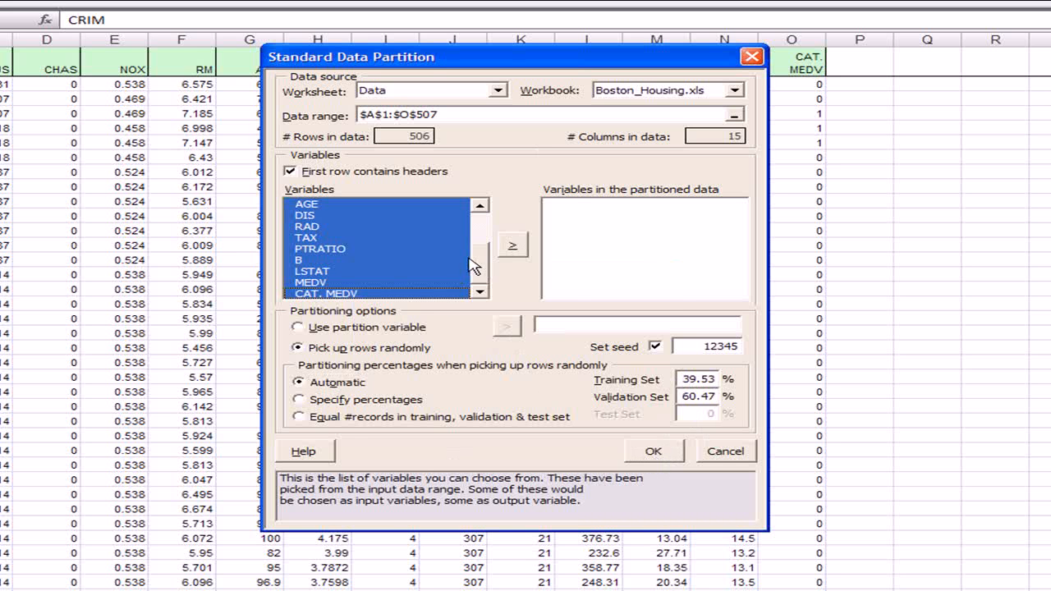
left_click(507, 248)
left_click(652, 450)
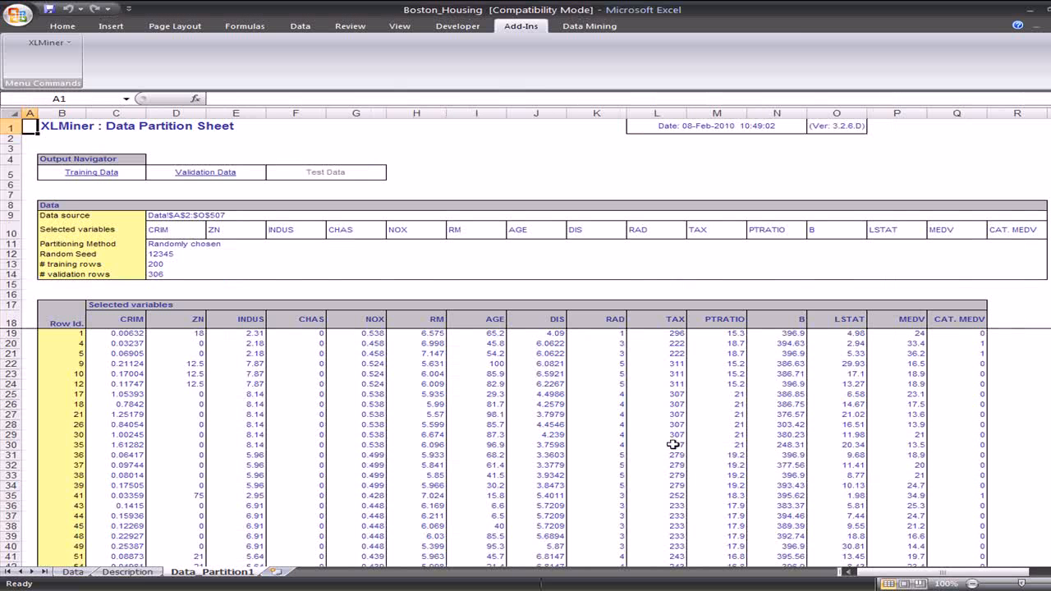
left_click(80, 175)
left_click(80, 175)
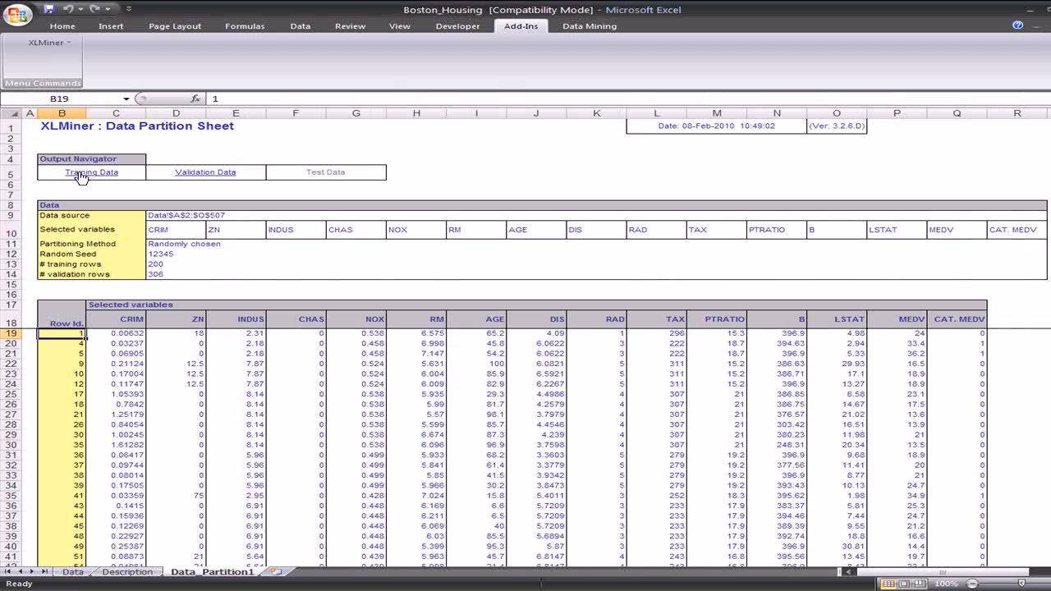
Set up a multiple linear regression on the Data worksheet with CRIM through LSTAT as input variables and MEDV as output variable.
left_click(46, 43)
mouse_move(105, 115)
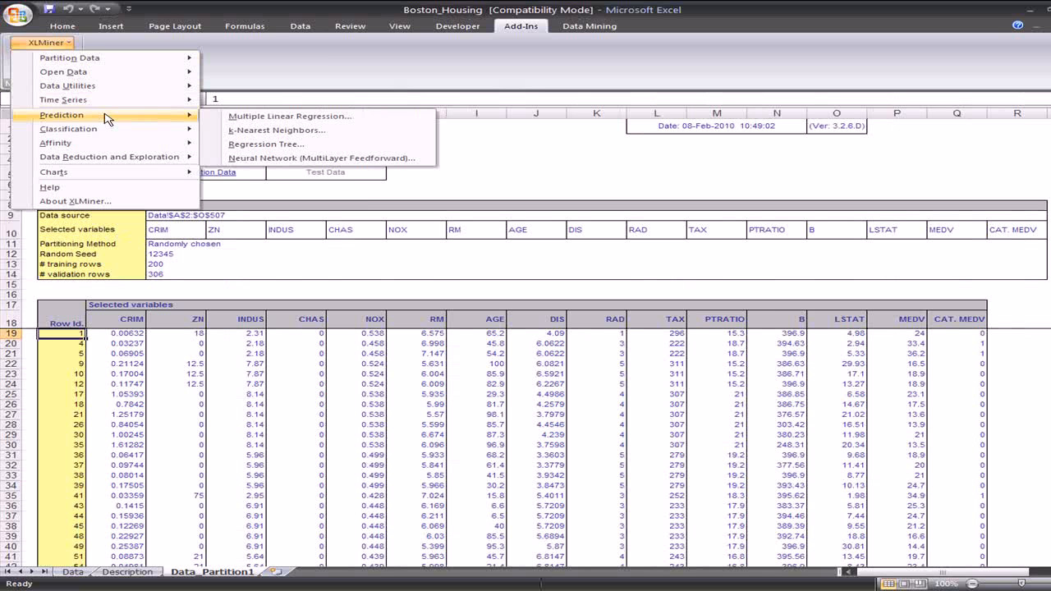
left_click(259, 120)
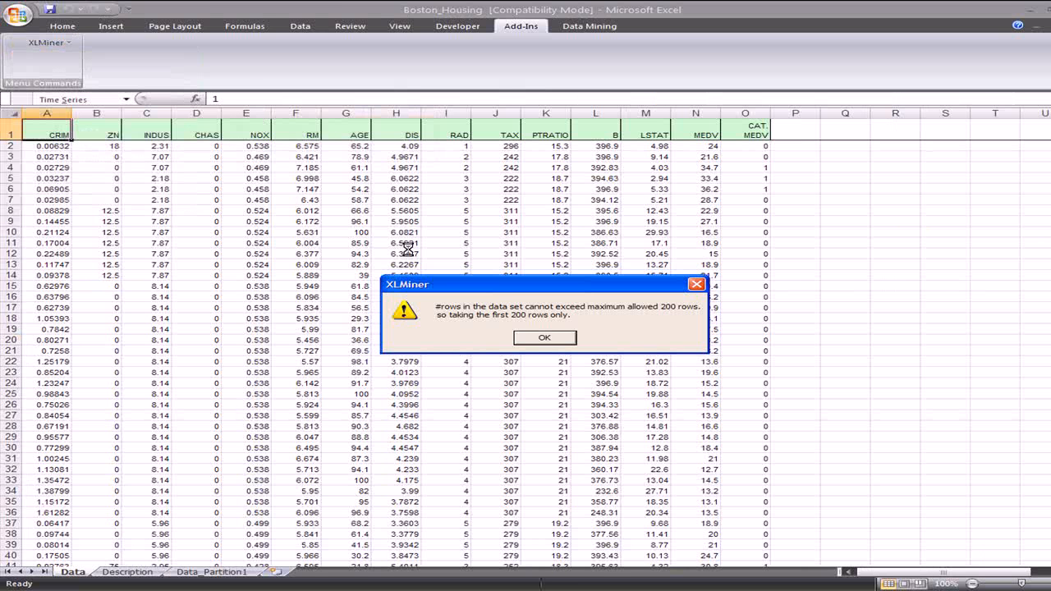
left_click(545, 338)
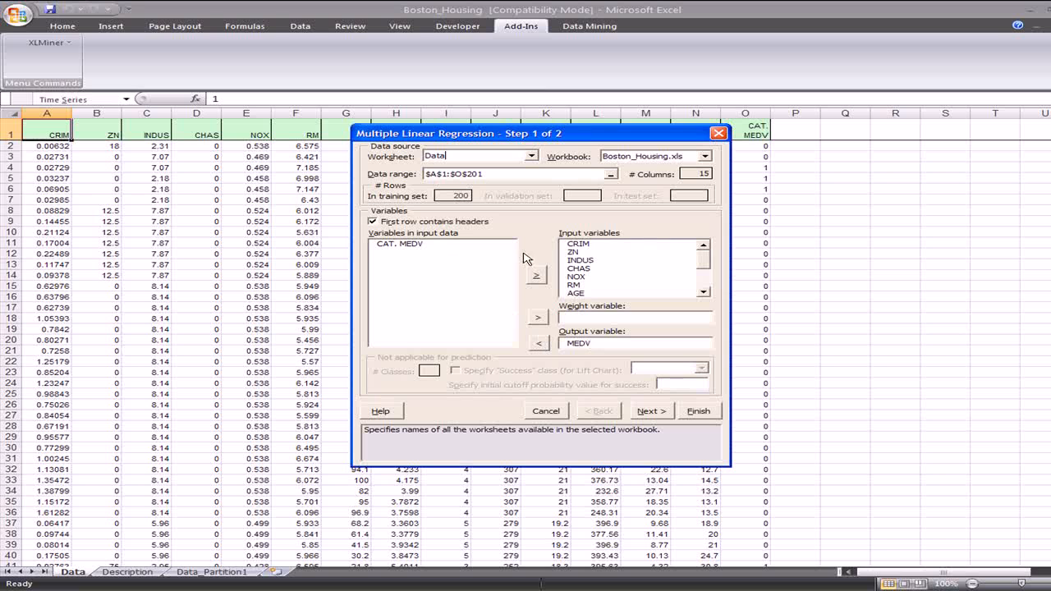
left_click_drag(577, 244, 572, 305)
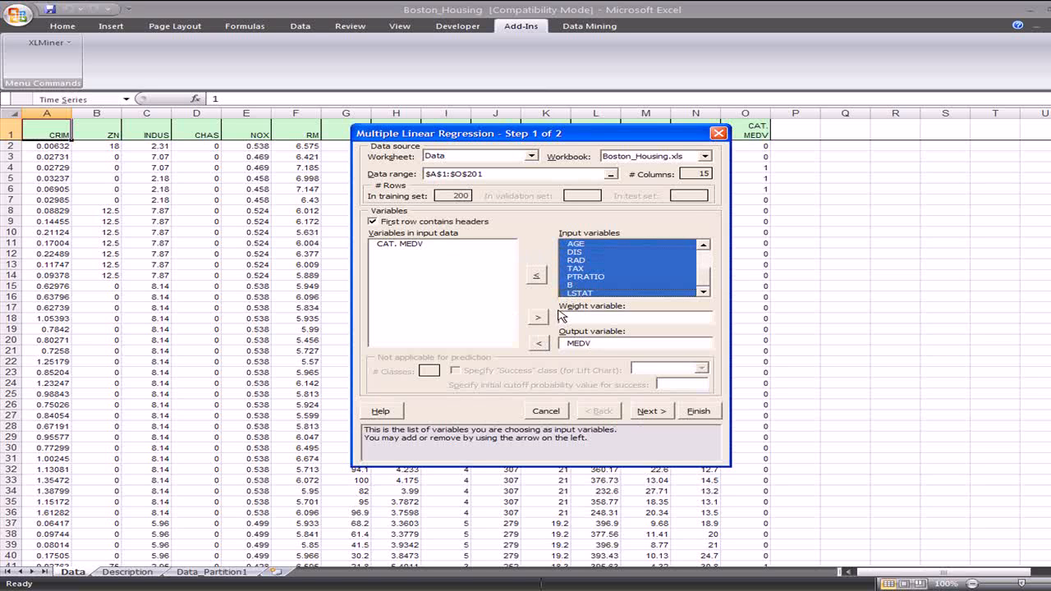
left_click(665, 414)
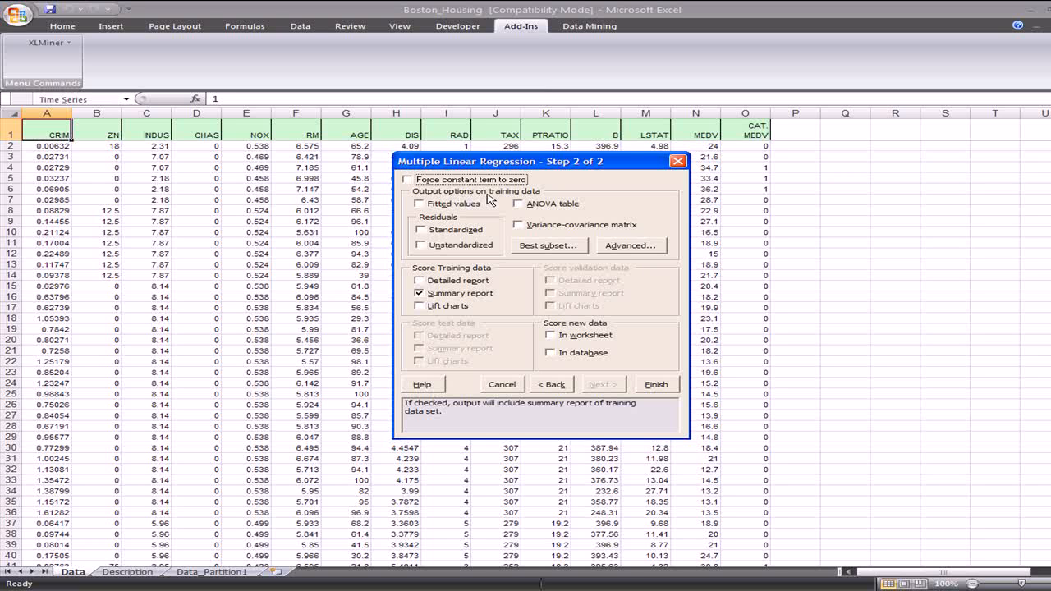
Include fitted values, standardized and unstandardized residuals, ANOVA table, variance-covariance matrix, and the detailed report and lift charts for the training data.
left_click(420, 204)
left_click(421, 230)
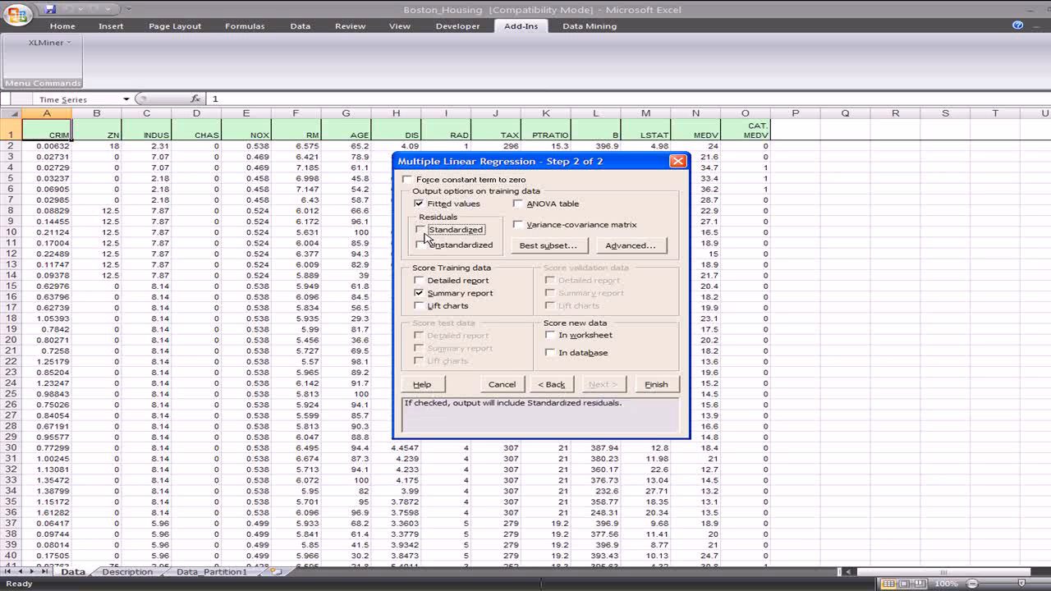
left_click(518, 204)
left_click(422, 246)
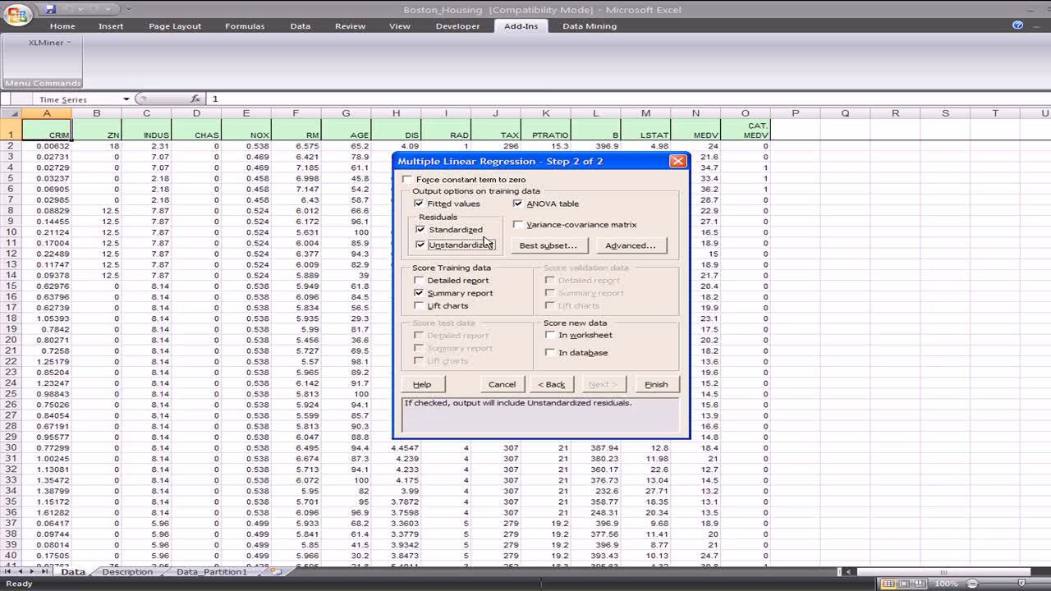
left_click(518, 224)
left_click(419, 281)
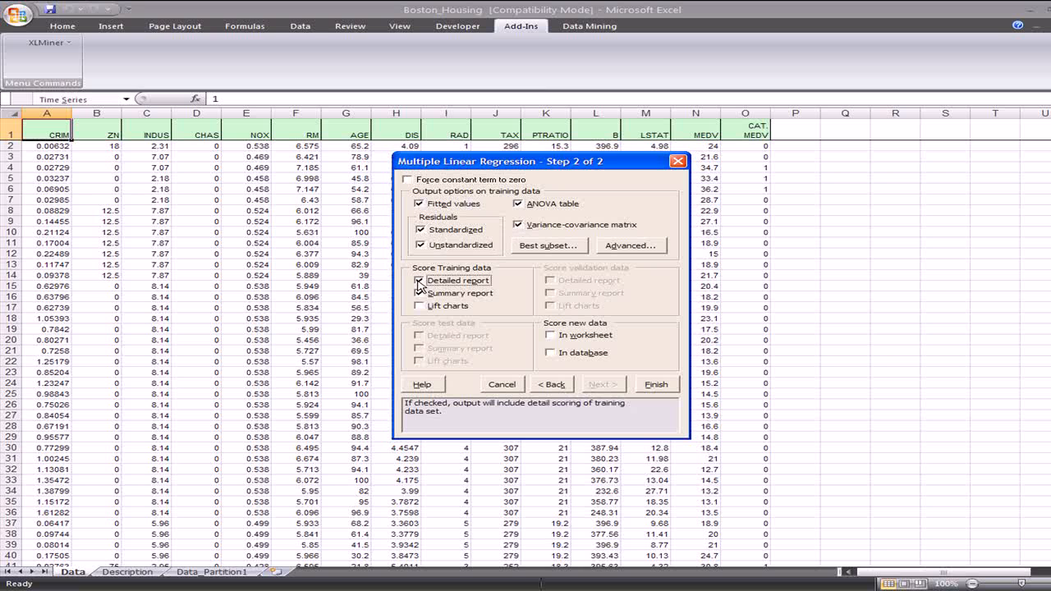
left_click(420, 306)
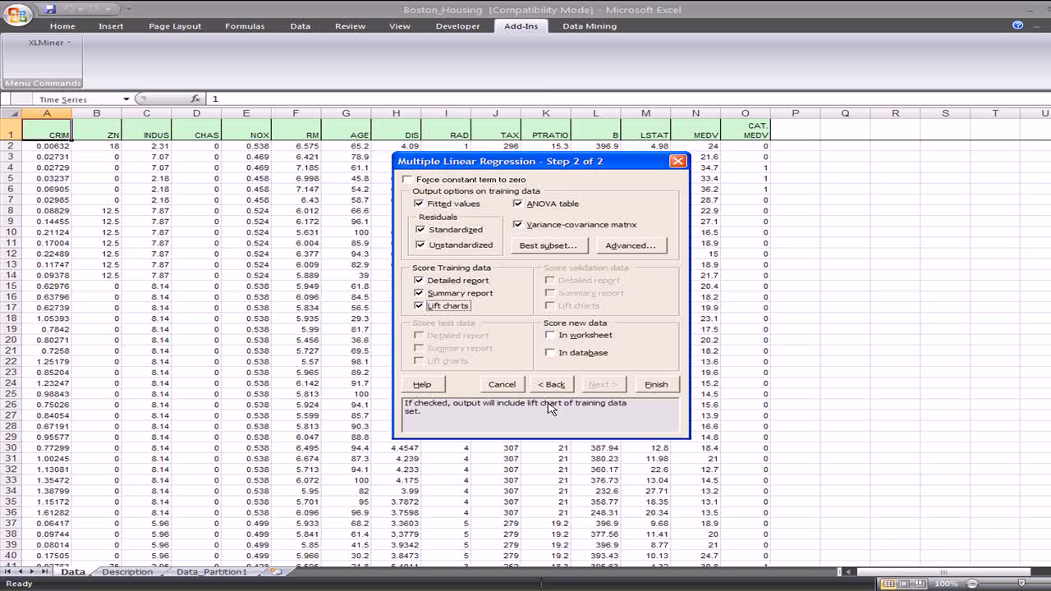
Check the best subset selection options without enabling them, and run the regression.
left_click(549, 248)
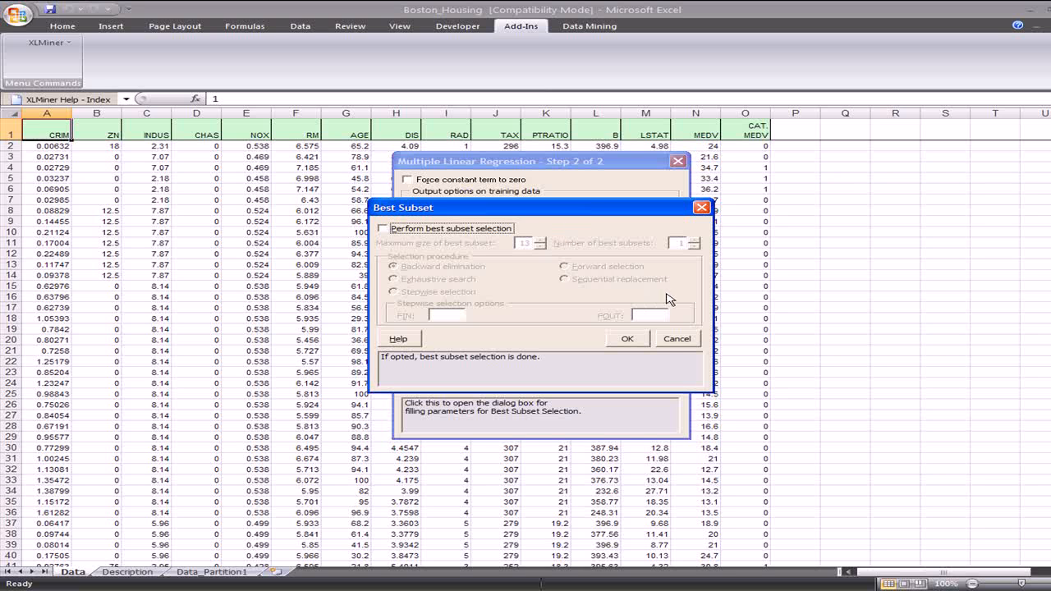
left_click(677, 339)
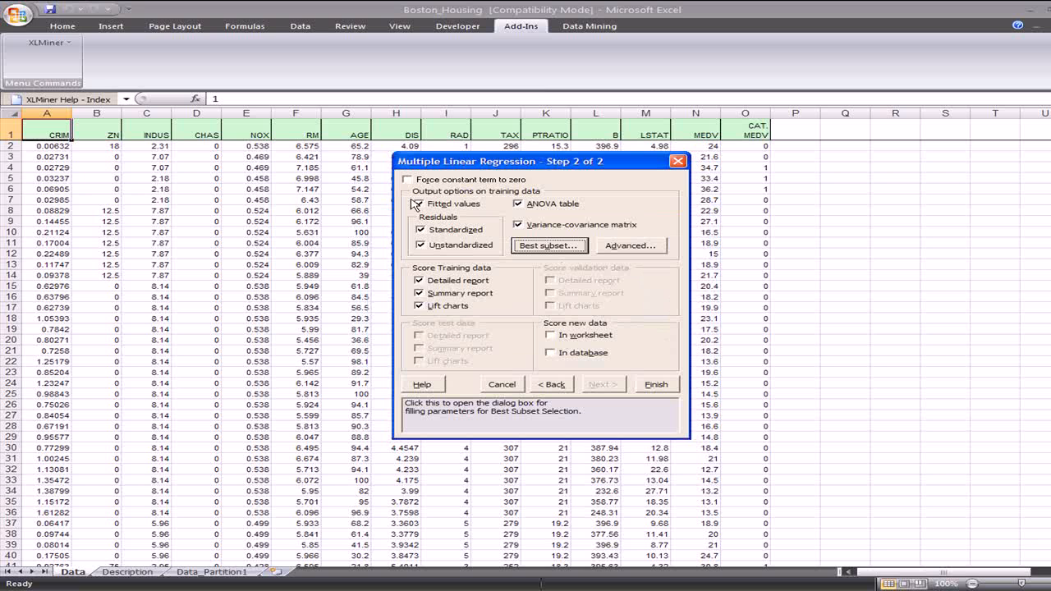
left_click(655, 384)
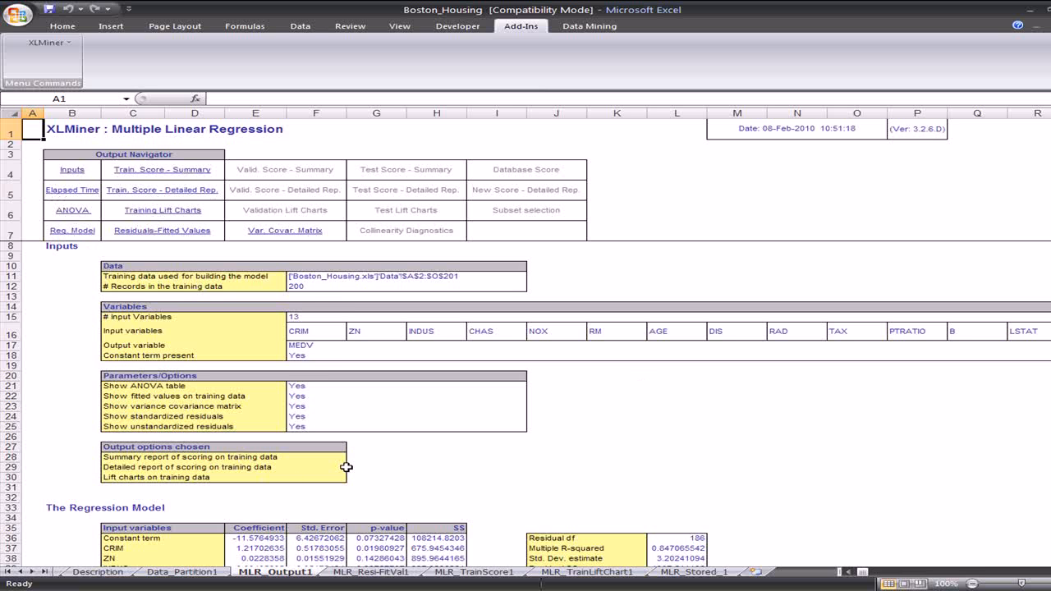
Review the record count, input and output variables, parameters and chosen output options in the Inputs section of MLR_Output1.
left_click(296, 287)
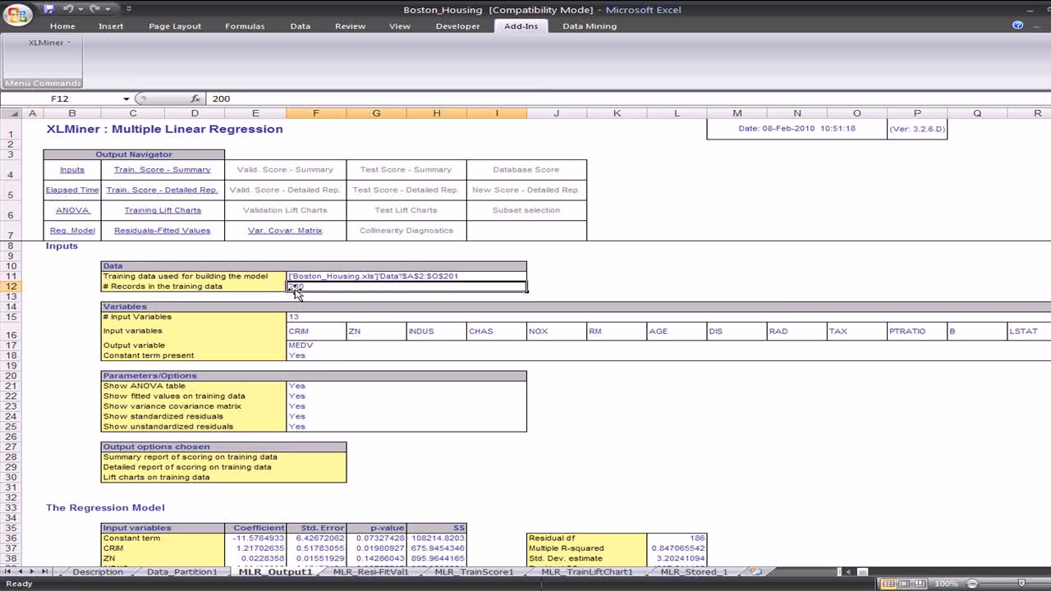
left_click(299, 333)
left_click(299, 344)
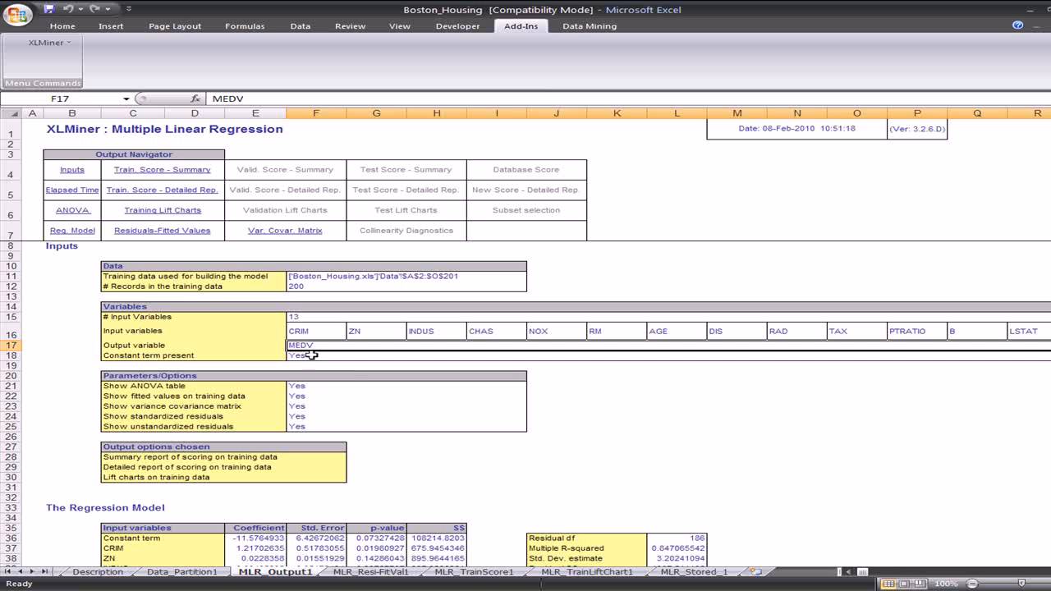
left_click_drag(326, 386, 325, 426)
left_click(401, 455)
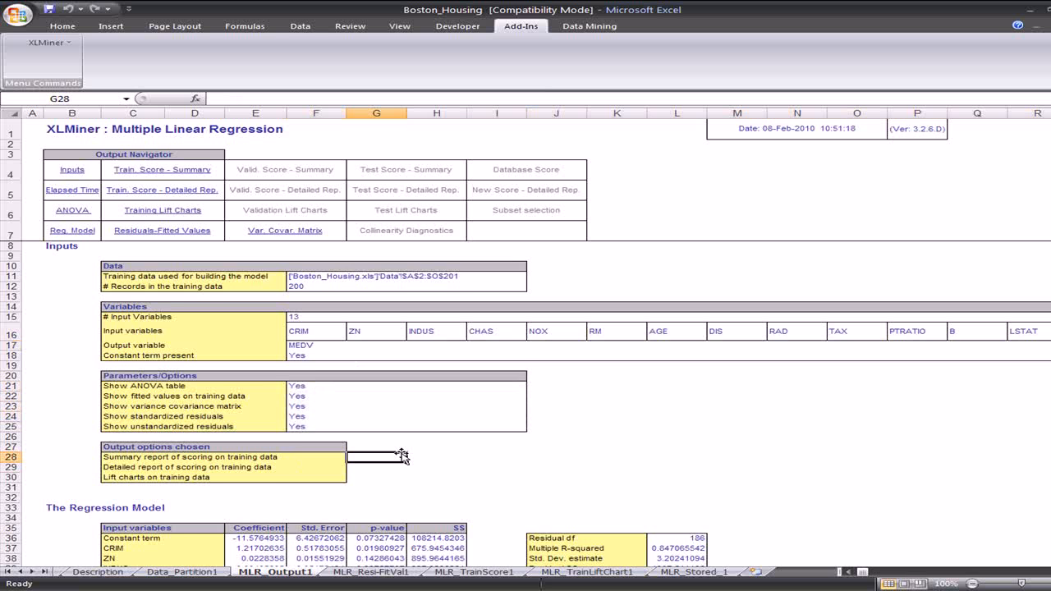
Examine the coefficients and standard errors in the regression model section, and open the detailed training score report.
scroll(402, 455, "down", 4)
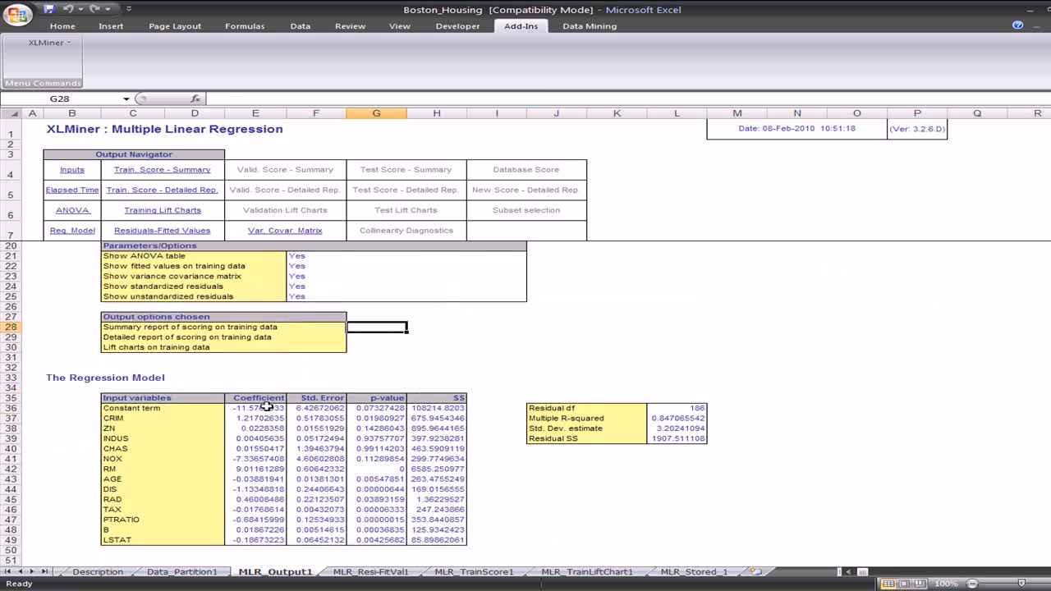
left_click(331, 400)
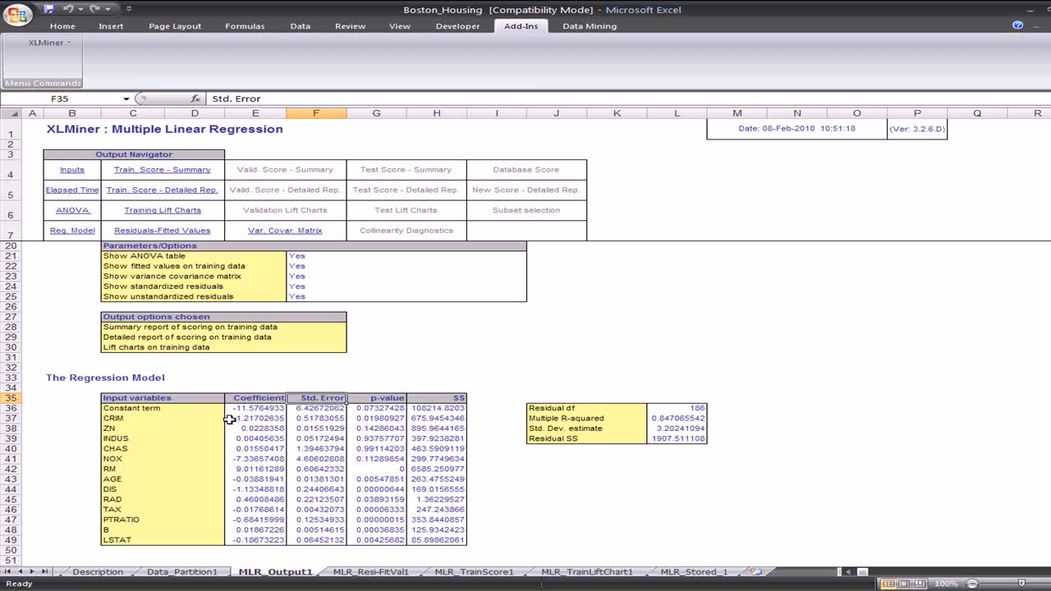
left_click(74, 233)
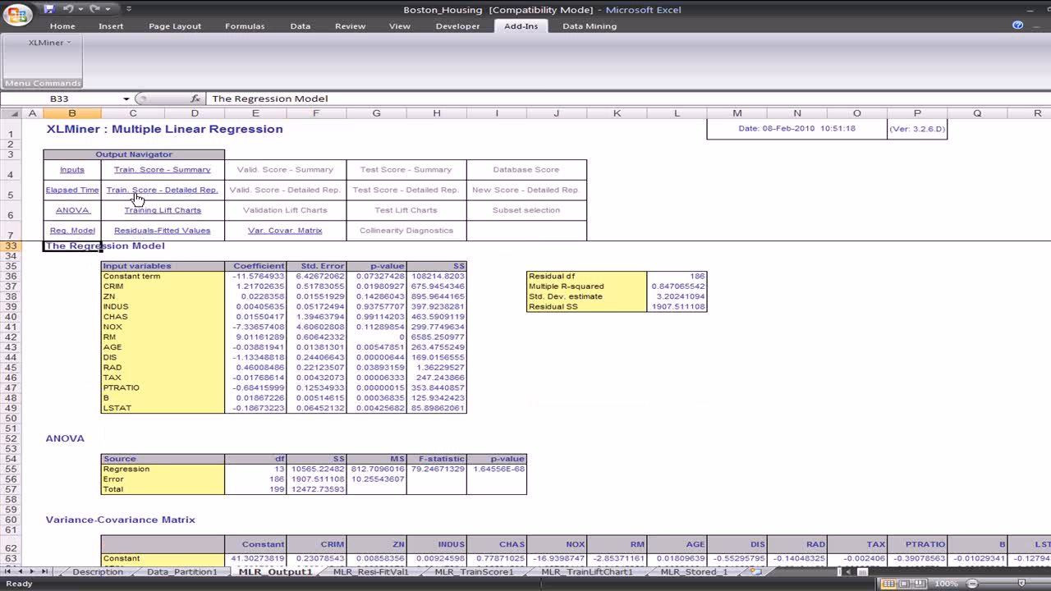
left_click(136, 192)
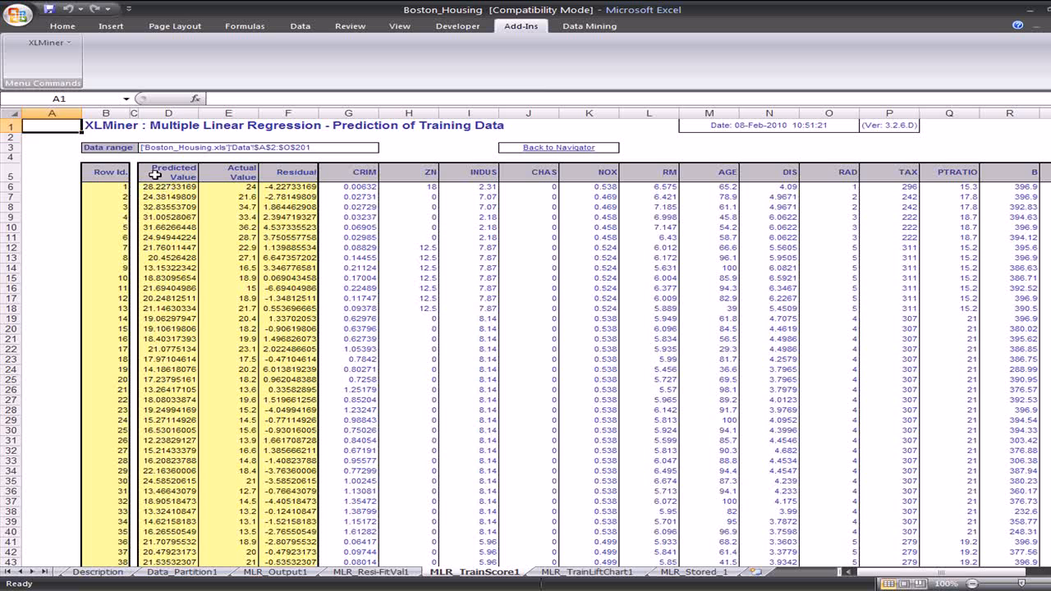
Examine the predicted values, actual values and residuals in the detailed training score report, and return to the output navigator.
left_click(154, 174)
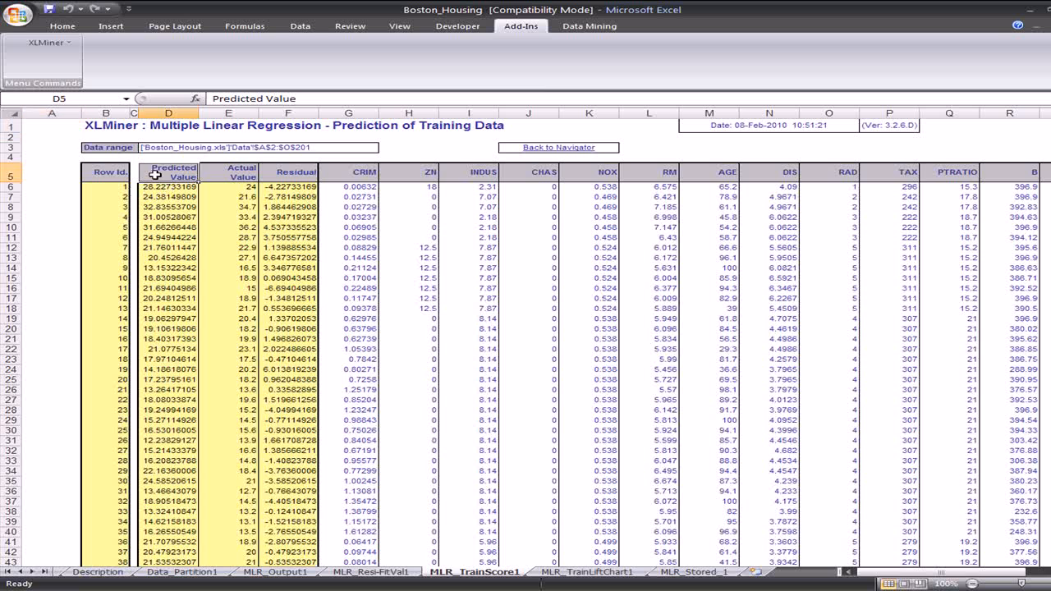
left_click(242, 179)
left_click(274, 171)
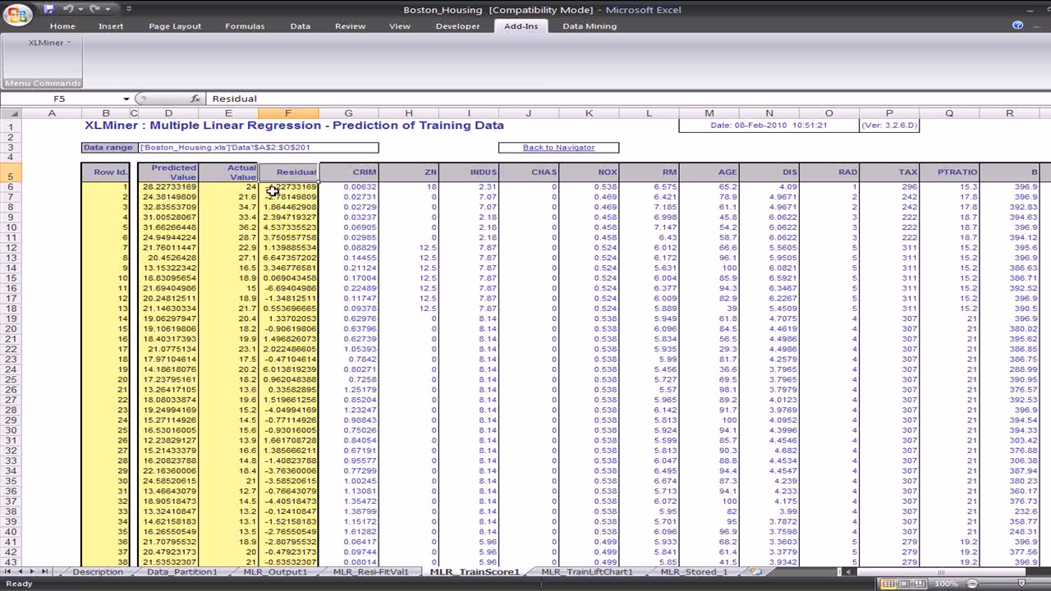
scroll(289, 392, "down", 1)
scroll(289, 391, "down", 20)
scroll(289, 392, "up", 20)
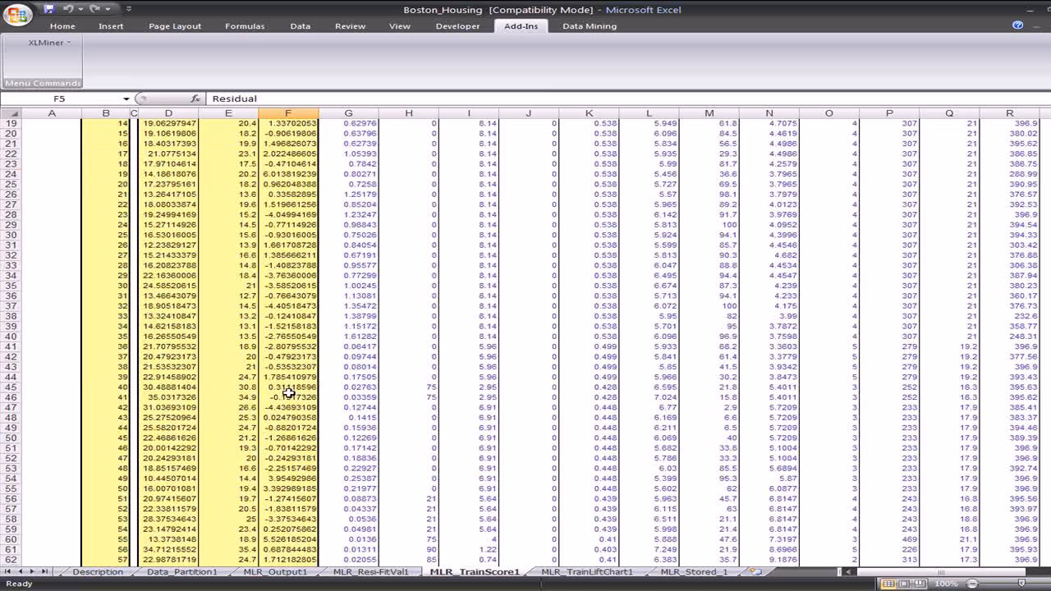
scroll(289, 391, "up", 6)
left_click(560, 149)
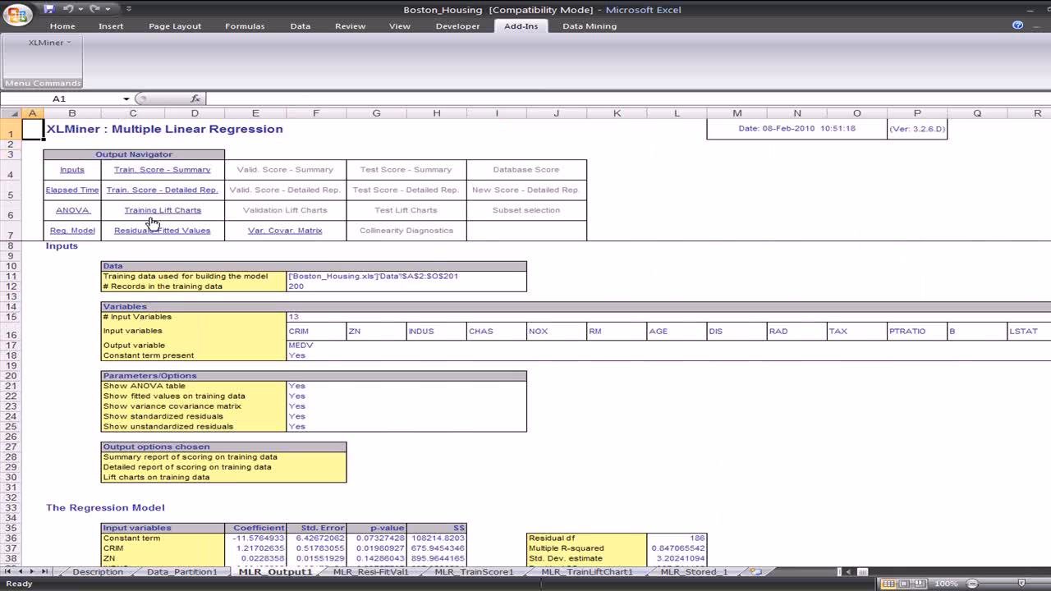
Open the training lift charts and review the decile-wise chart and the decile table's mean, standard deviation, minimum and maximum columns.
left_click(150, 211)
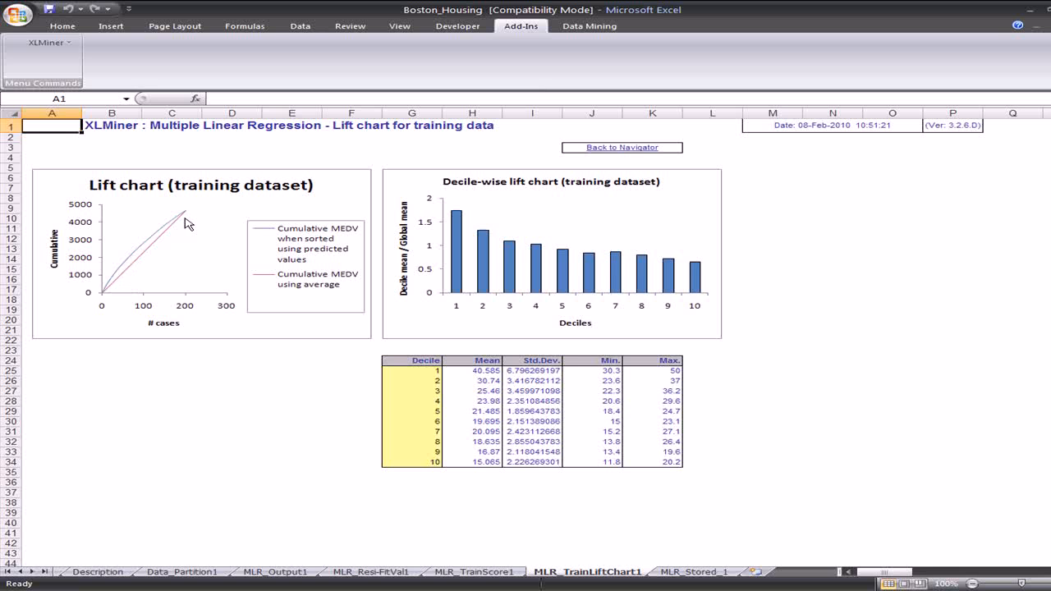
left_click(415, 320)
left_click(391, 361)
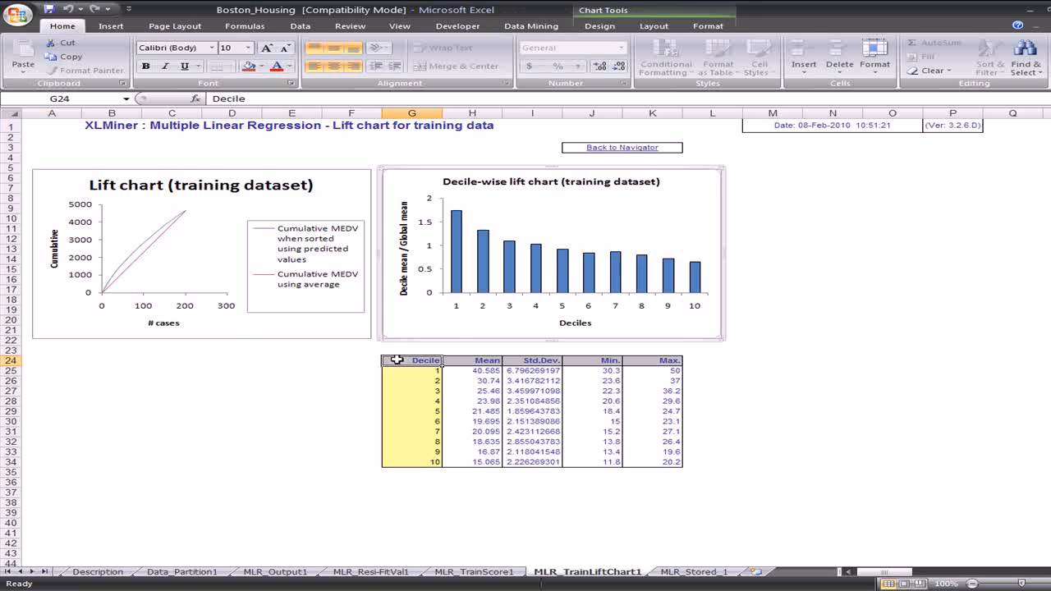
left_click(486, 361)
left_click(543, 367)
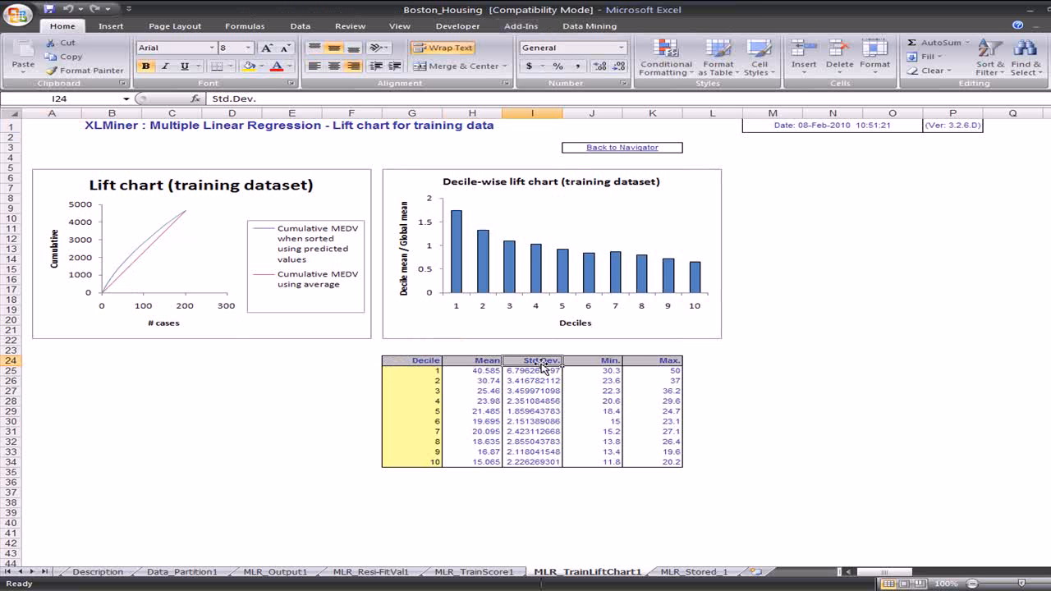
left_click(588, 361)
left_click(631, 362)
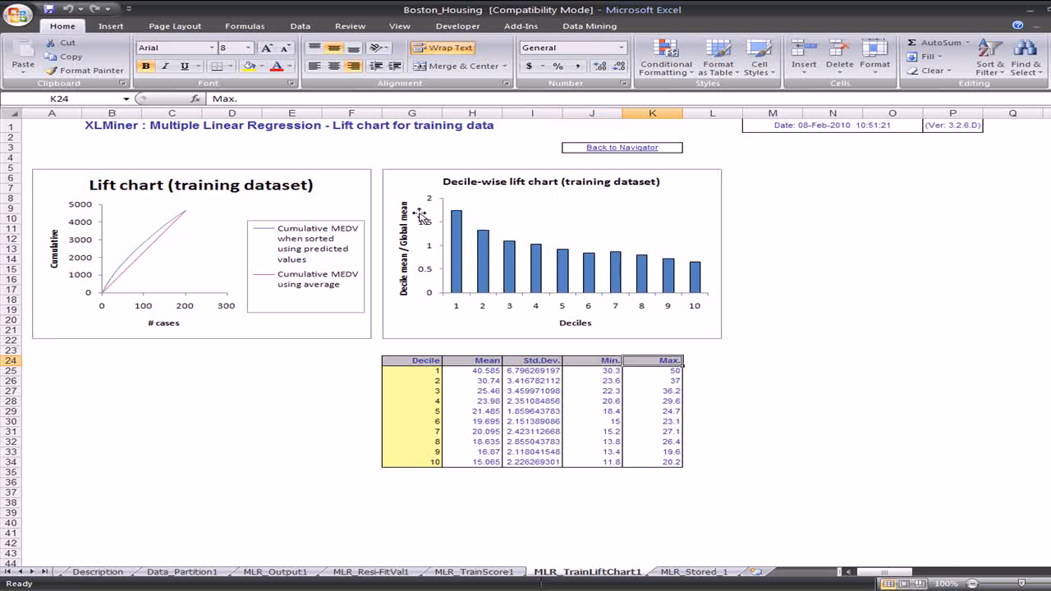
Return to the output navigator and review the training score summary's error measures and the overall elapsed time.
left_click(608, 149)
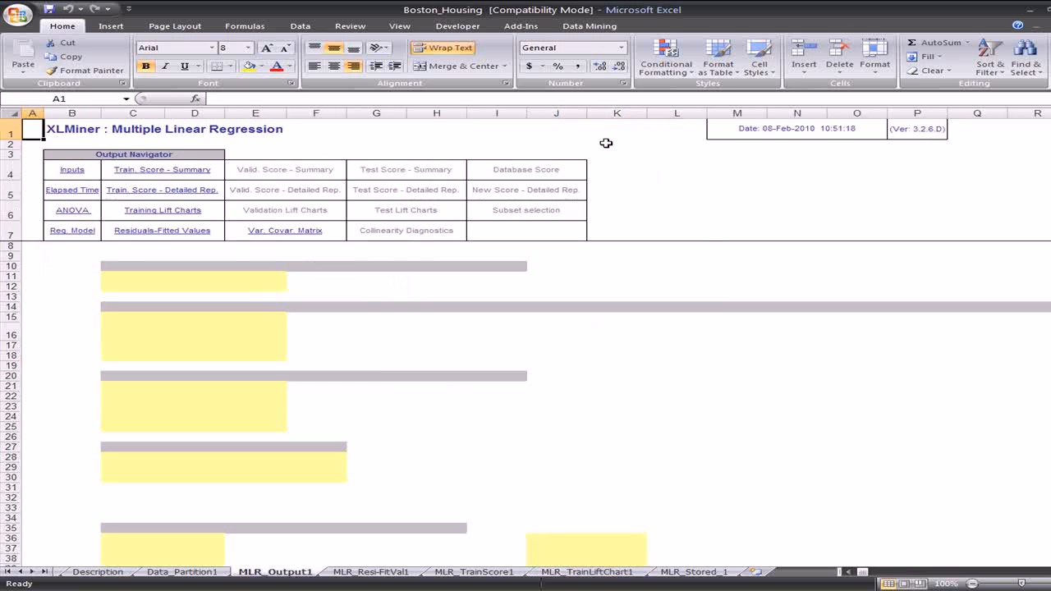
left_click(163, 171)
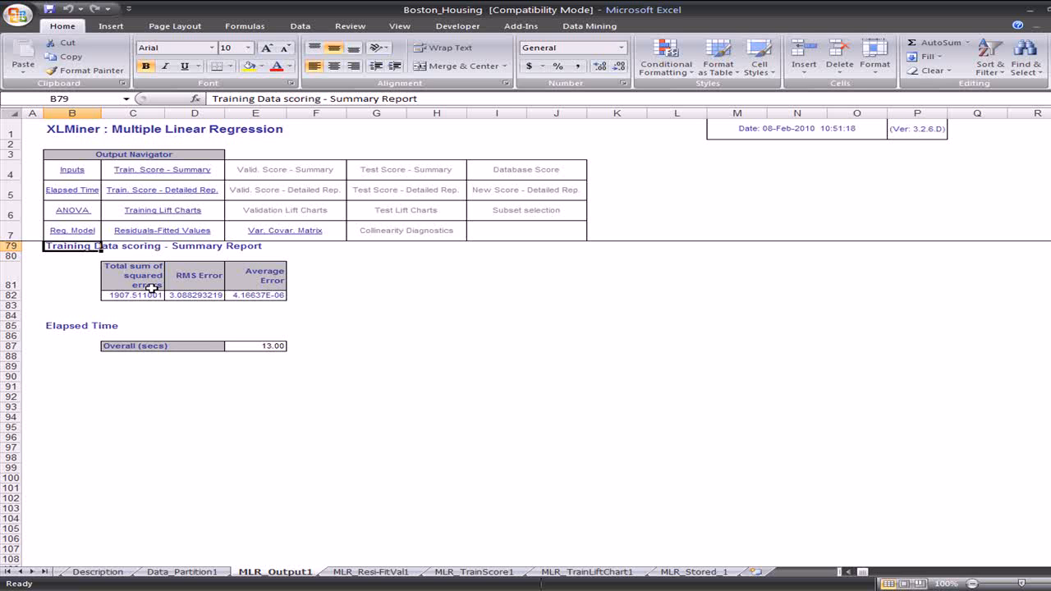
left_click(199, 282)
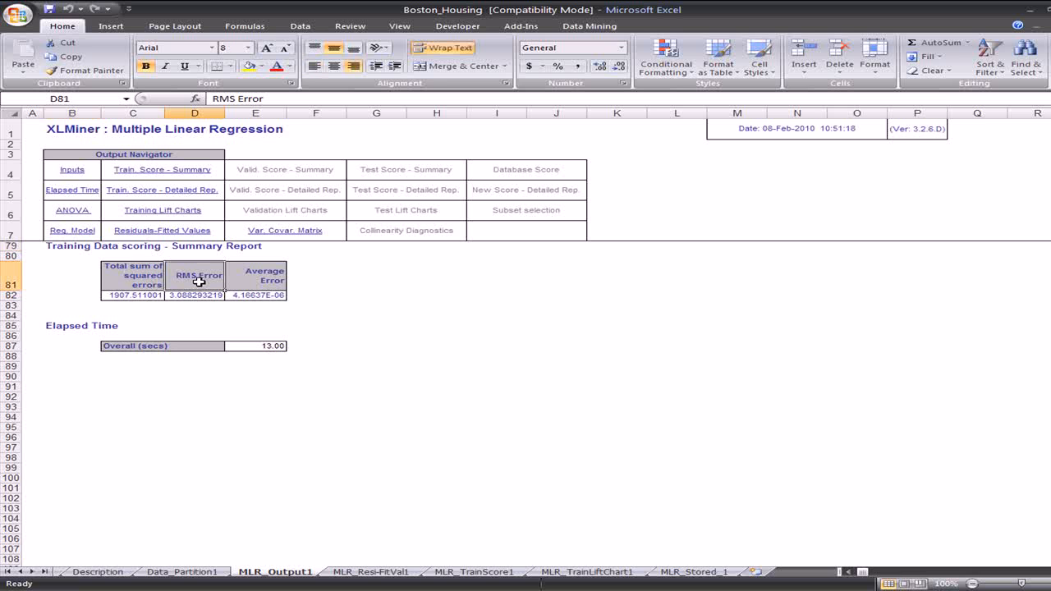
left_click(267, 280)
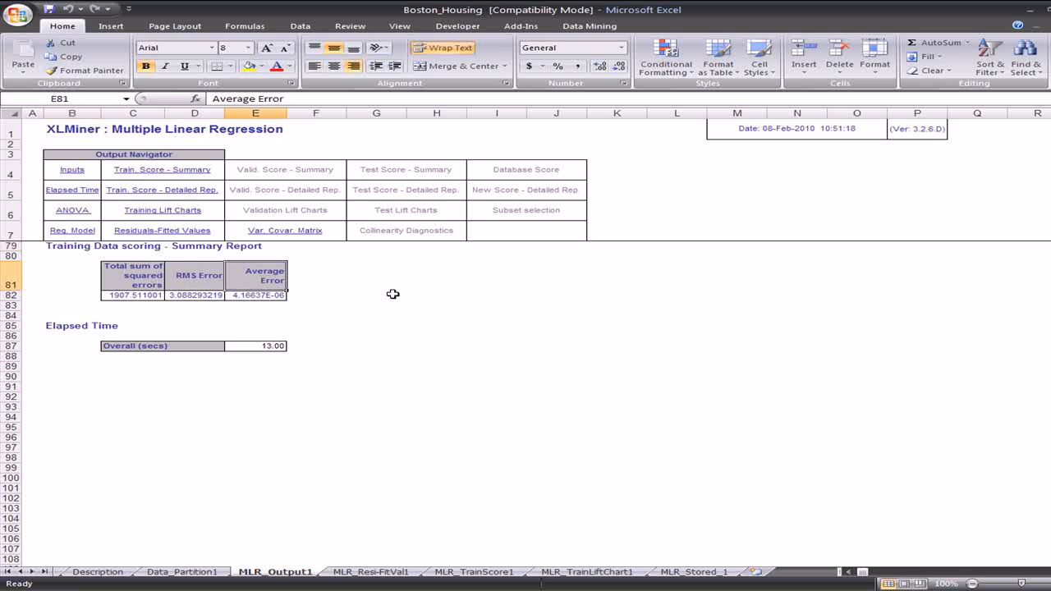
left_click(262, 349)
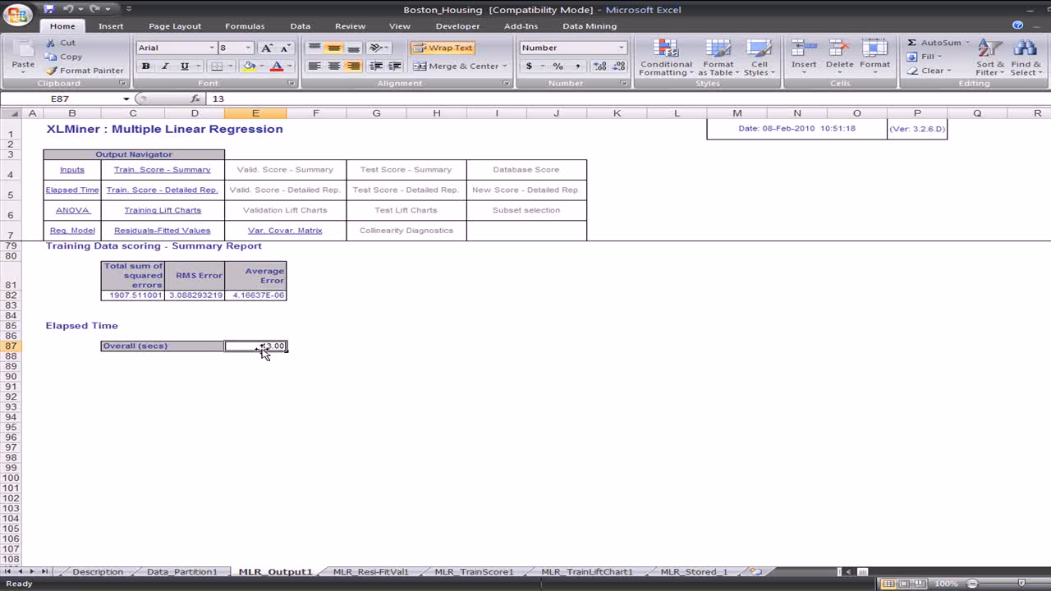